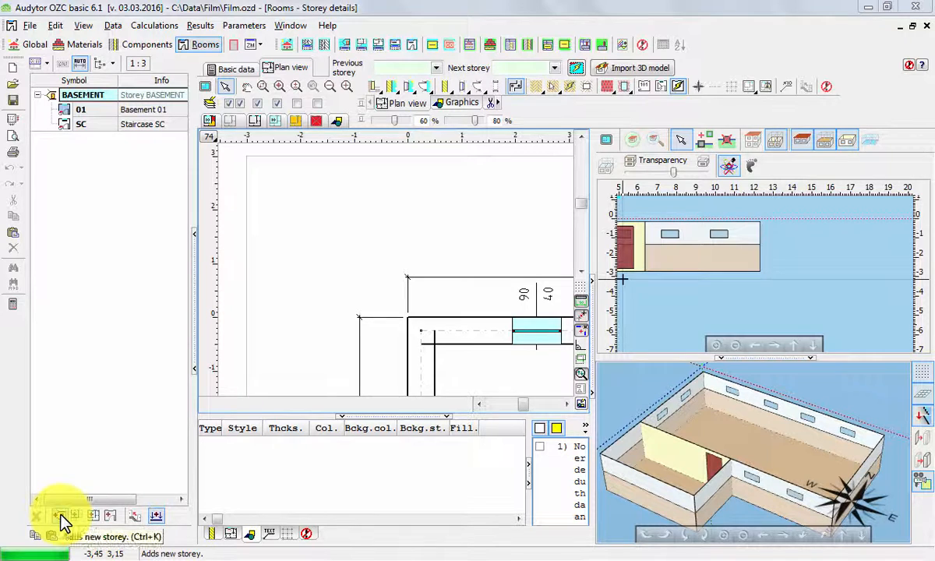
Add a new storey and give it the symbol GROUNDFLOOR in its basic data.
left_click(62, 518)
left_click(232, 74)
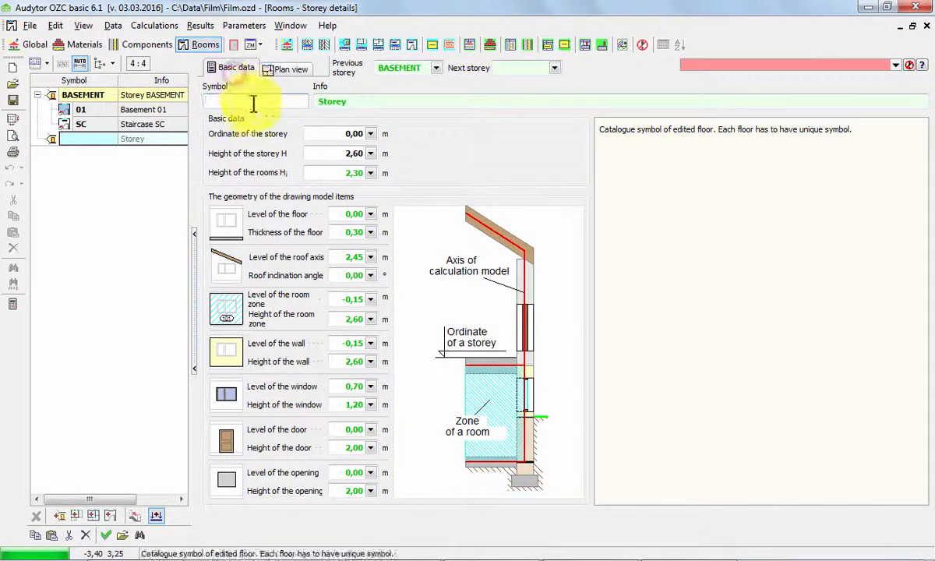
mouse_move(212, 215)
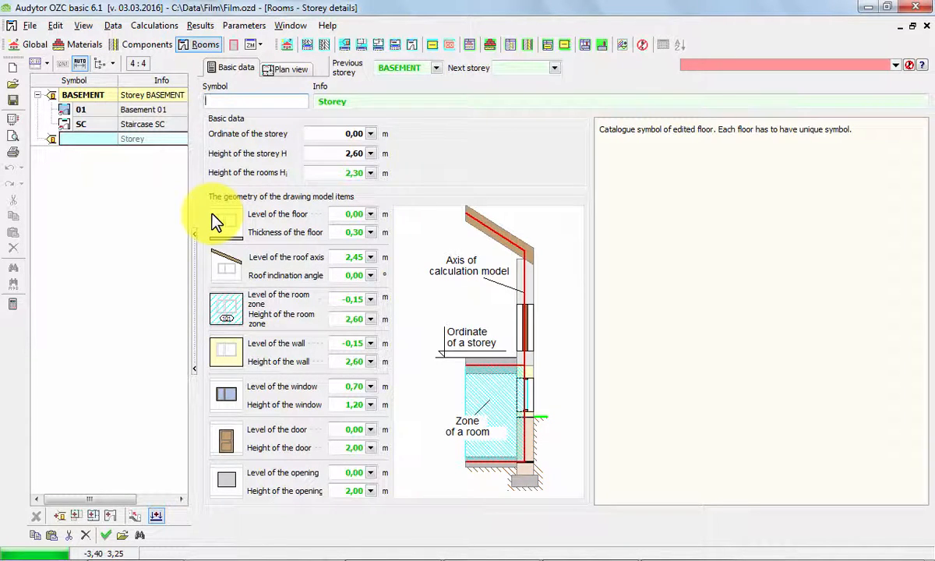
type("GROUNDFLOOR")
key("Tab")
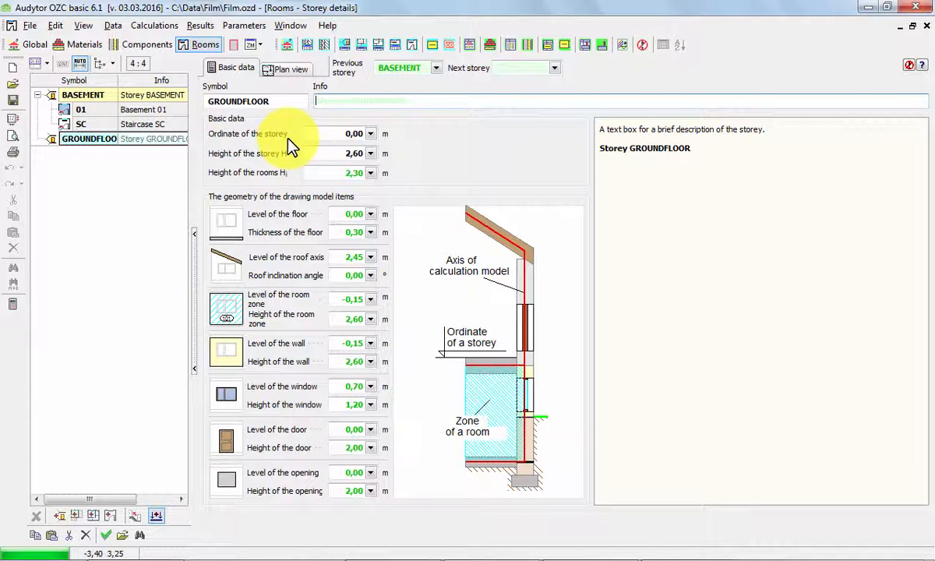
Set the height of the GROUNDFLOOR storey to 3 m.
left_click(315, 153)
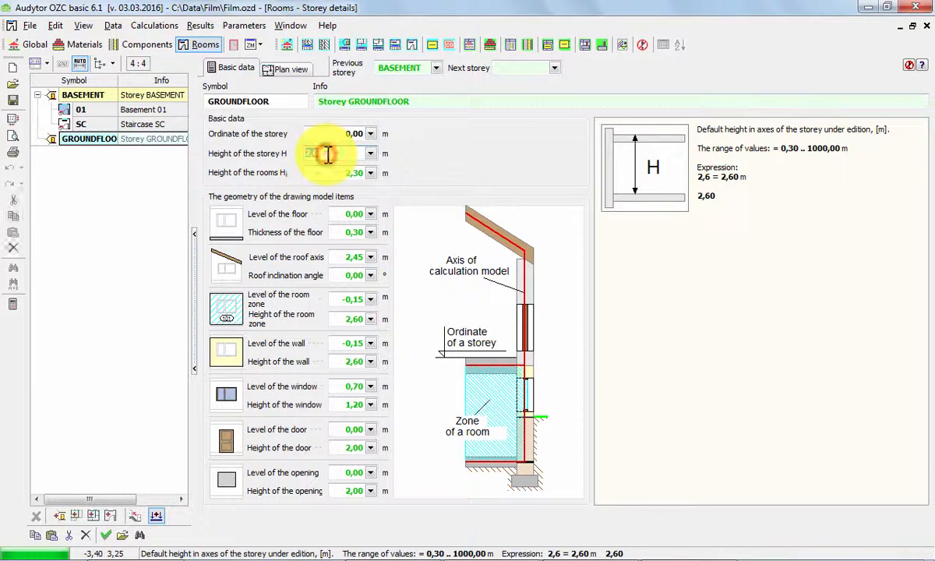
type("3")
key("Tab")
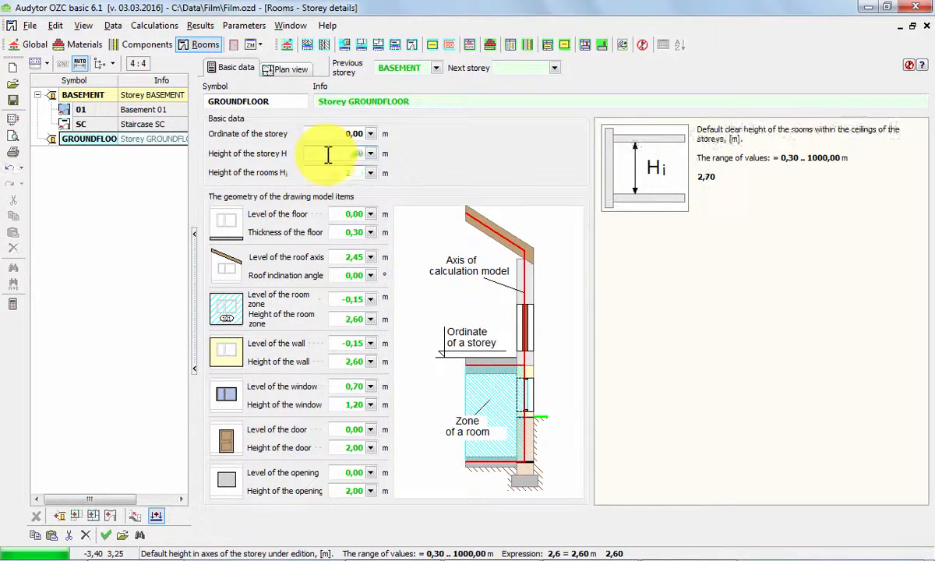
key("Tab")
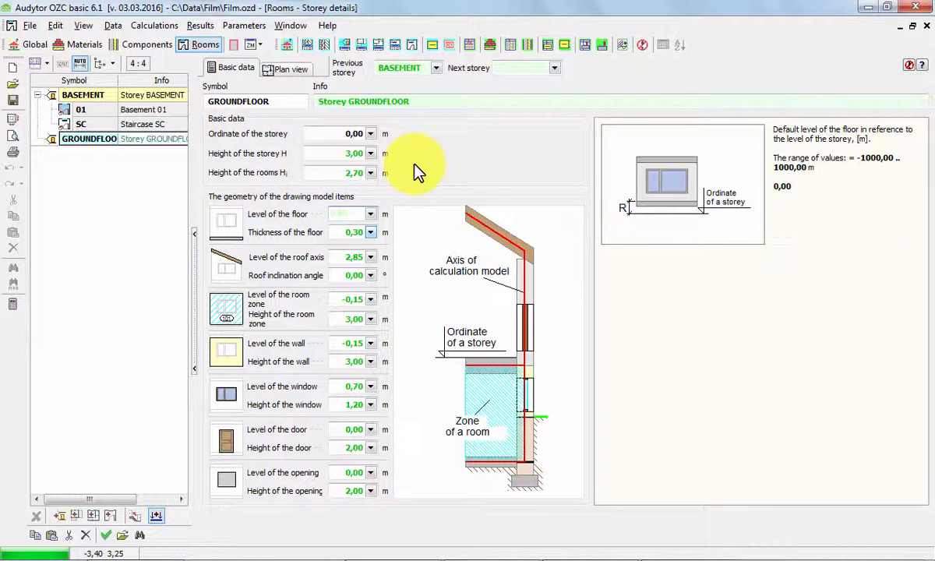
Open Groundfloor.dwg as the building base drawing in the new storey's plan view.
left_click(292, 68)
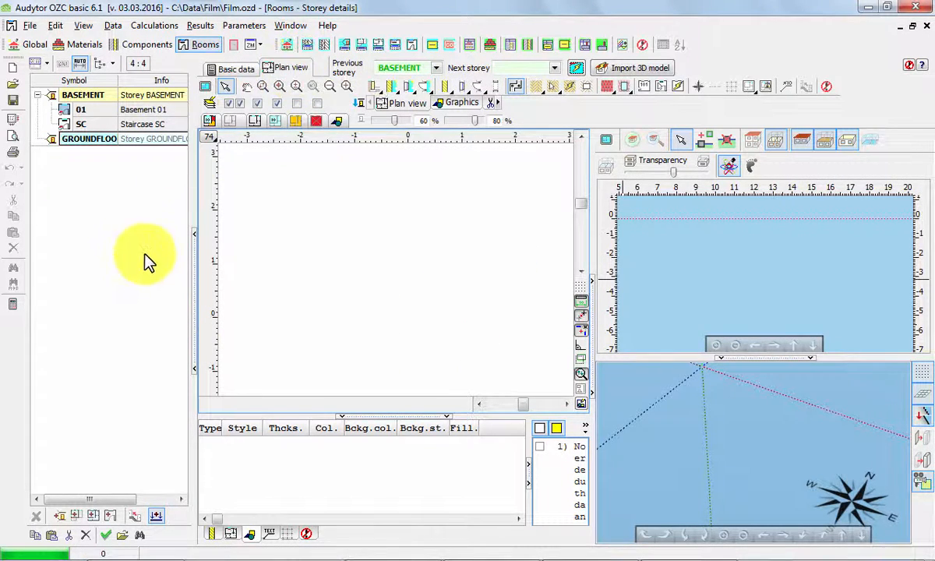
left_click(193, 263)
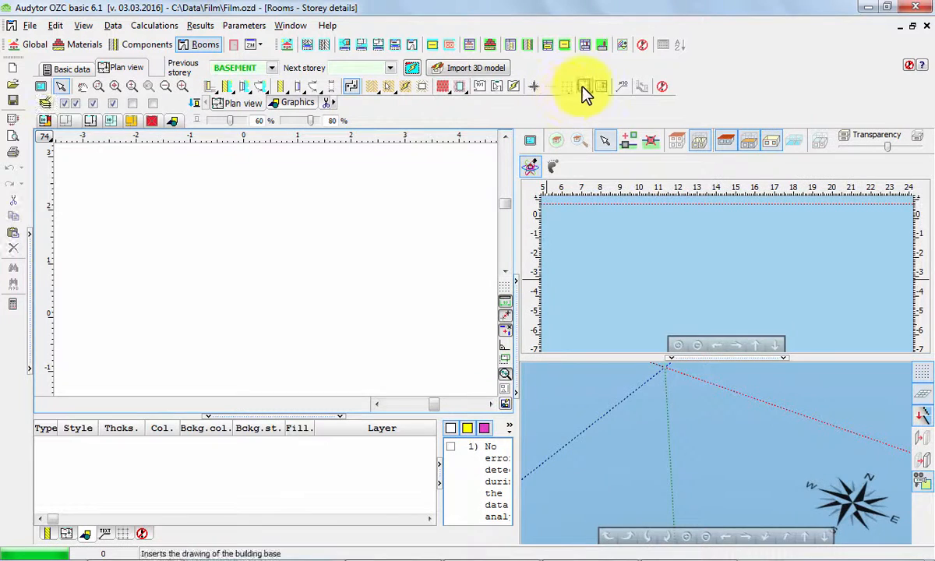
left_click(584, 86)
left_click(615, 104)
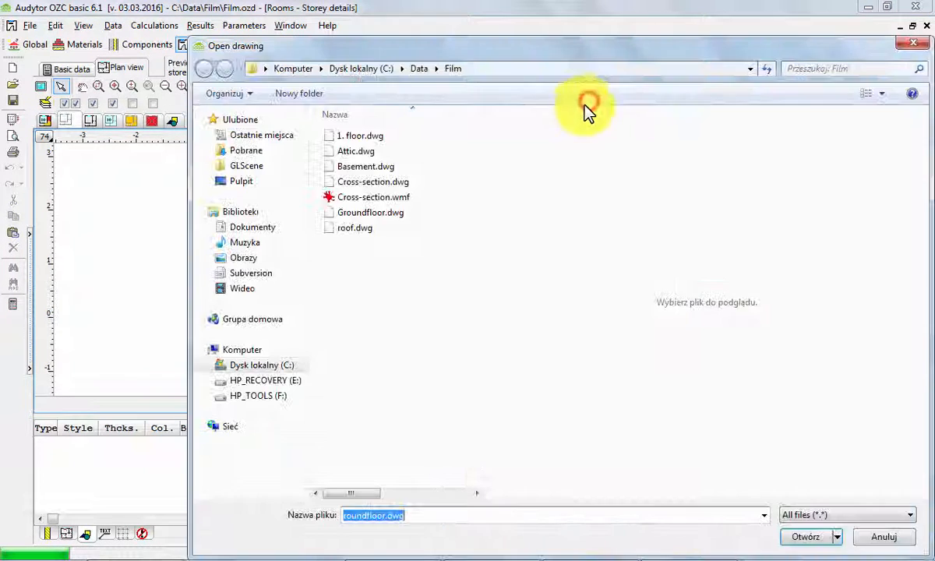
left_click(397, 211)
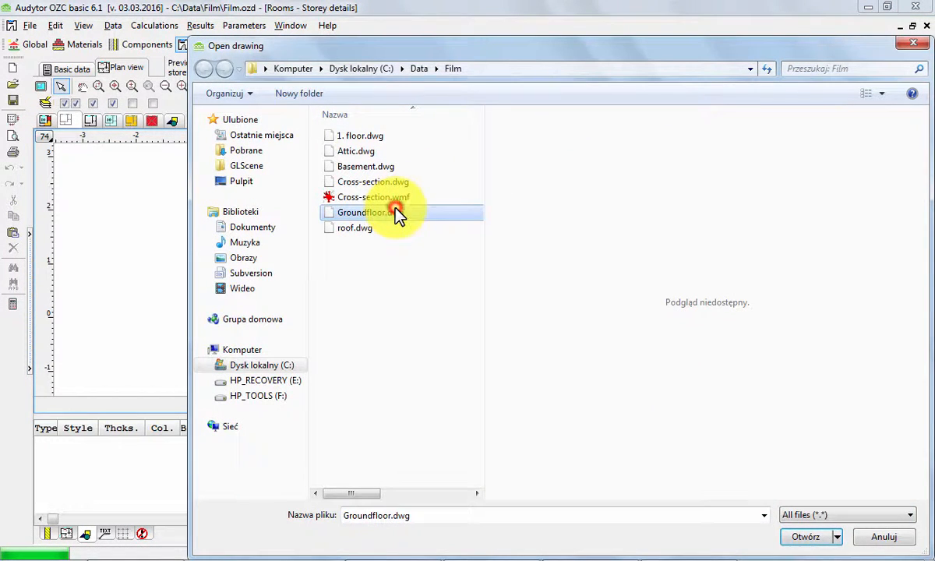
left_click(801, 537)
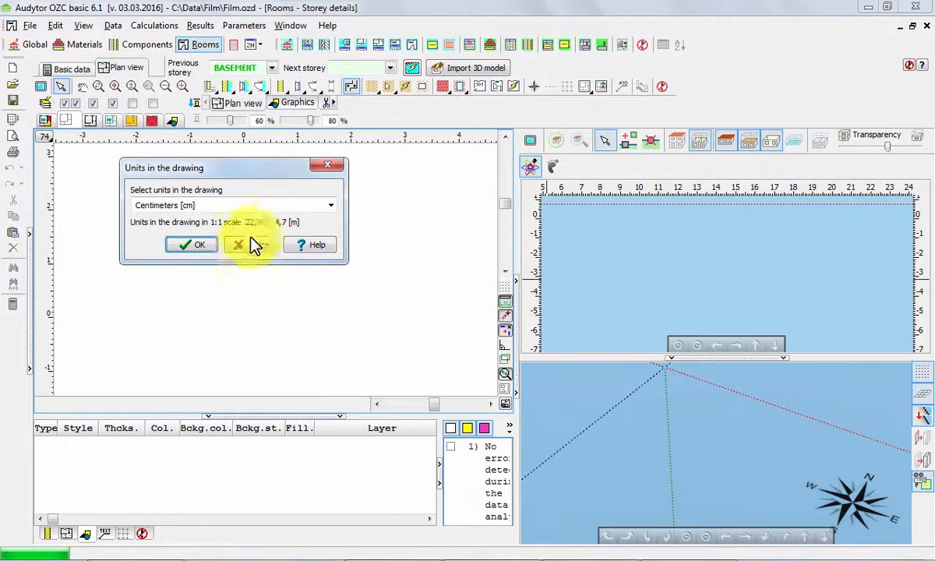
Accept centimetres as the drawing units and place the drawing's zero point at the plan view's reference point.
left_click(201, 246)
left_click(615, 466)
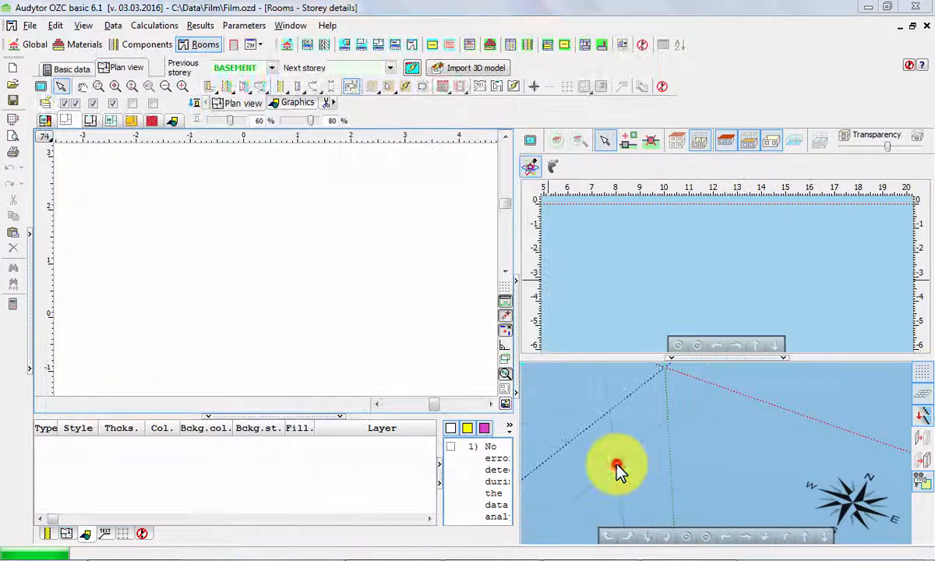
left_click(160, 210)
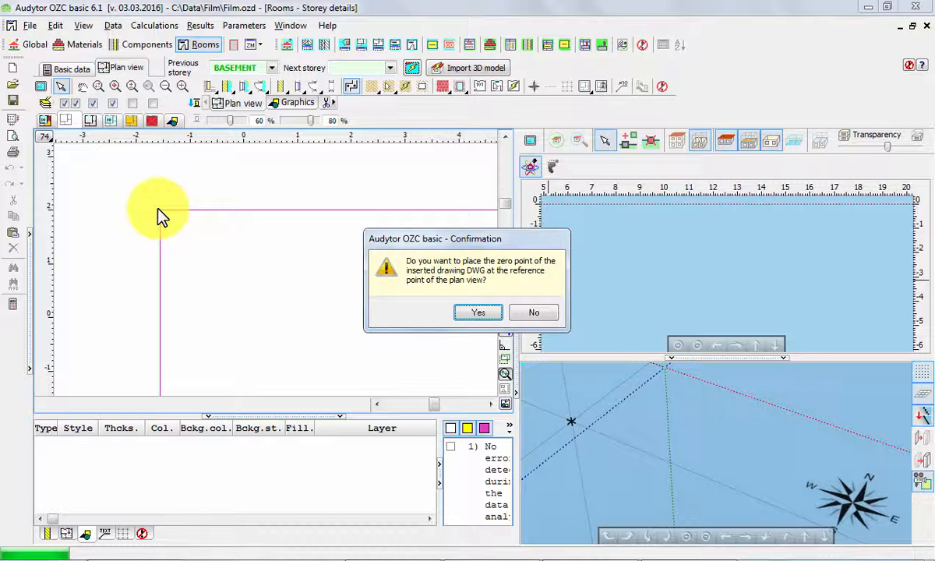
left_click(477, 312)
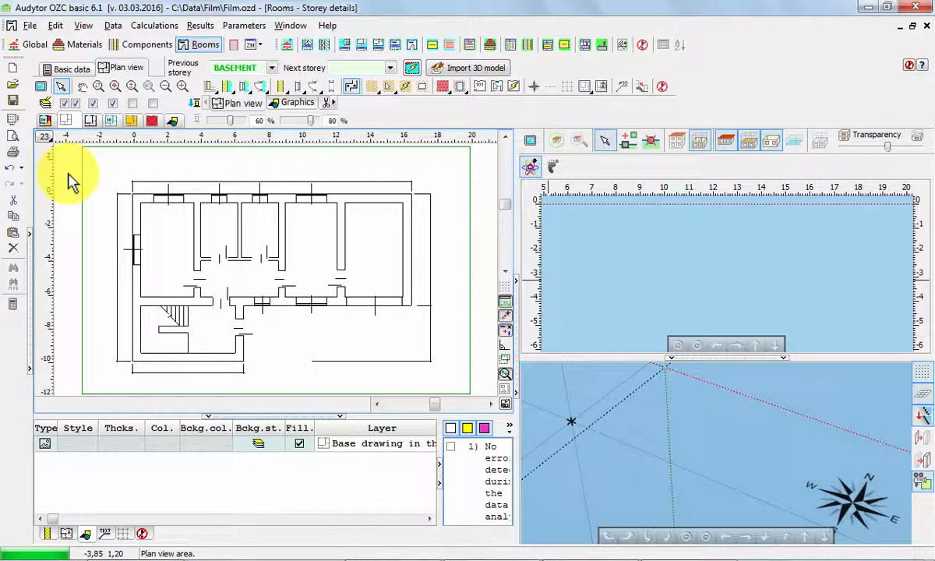
Display the base drawing in full detail and shift it about 0.1 m towards positive X to line up with the basement plan.
left_click(505, 392)
scroll(110, 219, "up", 3)
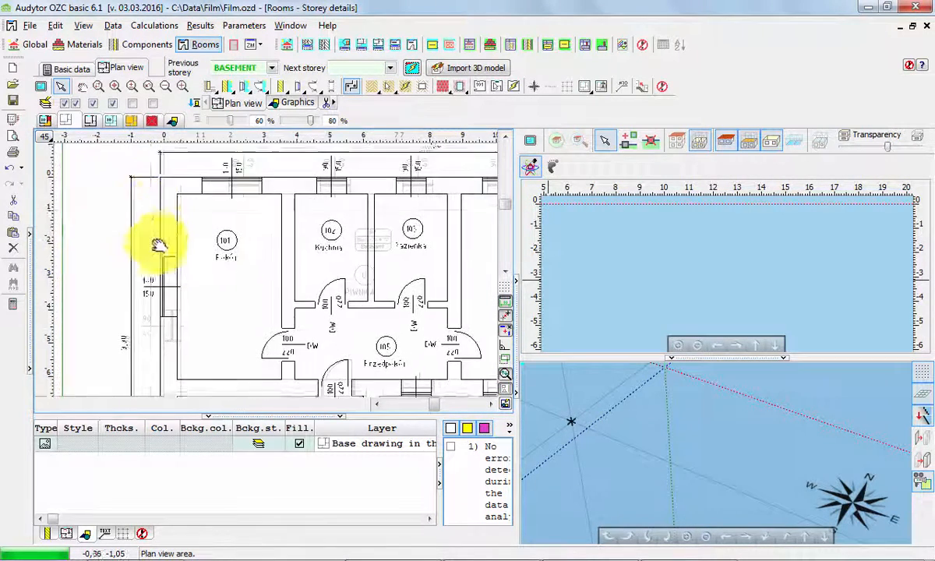
scroll(165, 264, "up", 2)
left_click_drag(185, 299, 234, 351)
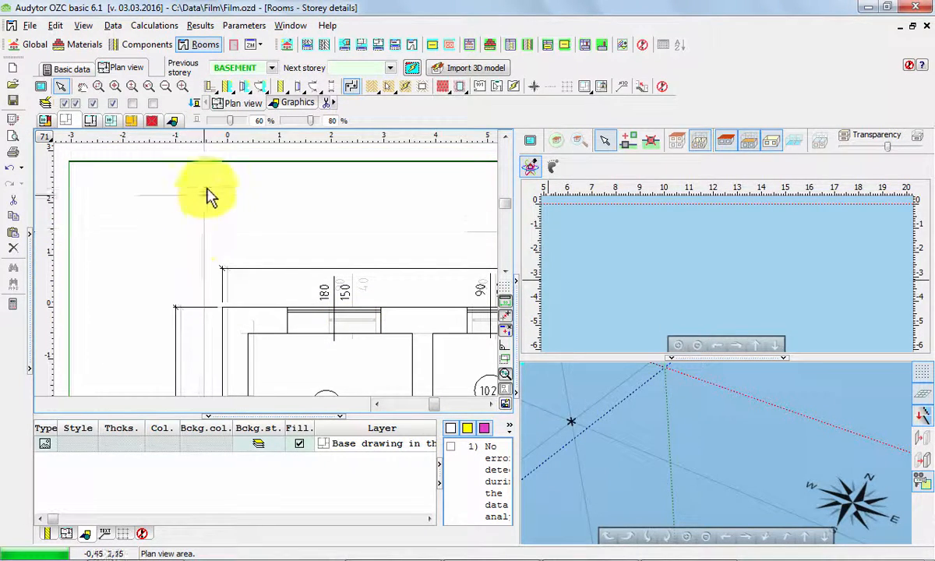
left_click(214, 165)
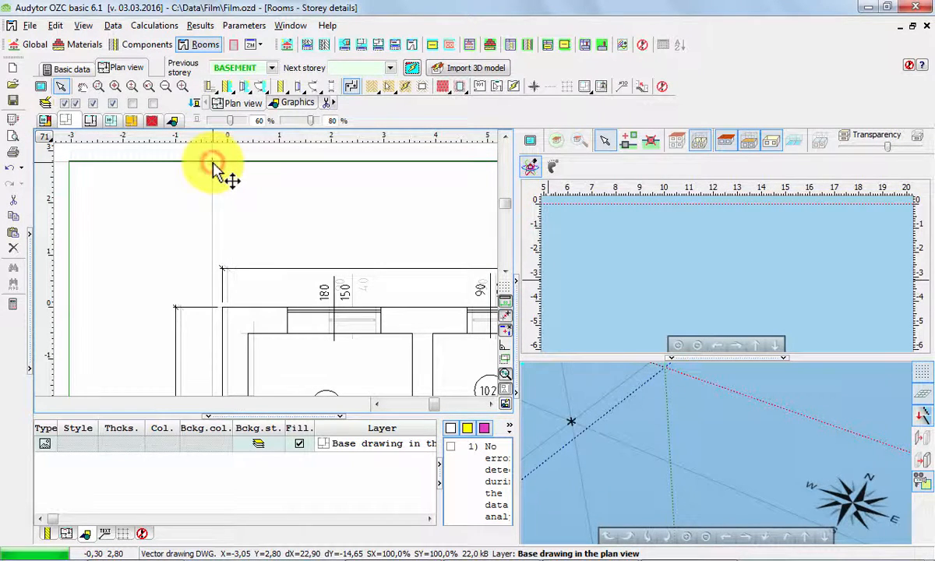
left_click(238, 155)
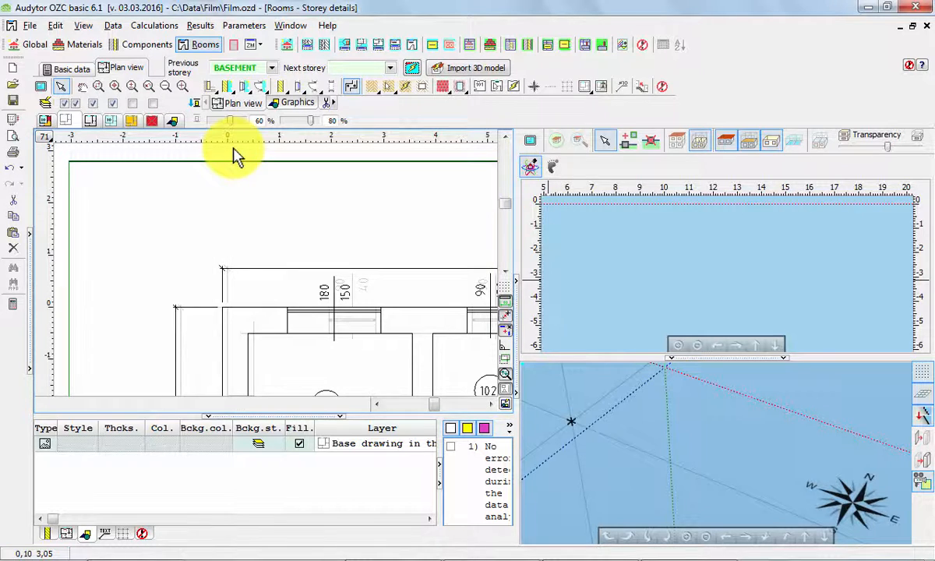
key("Right")
key("Right")
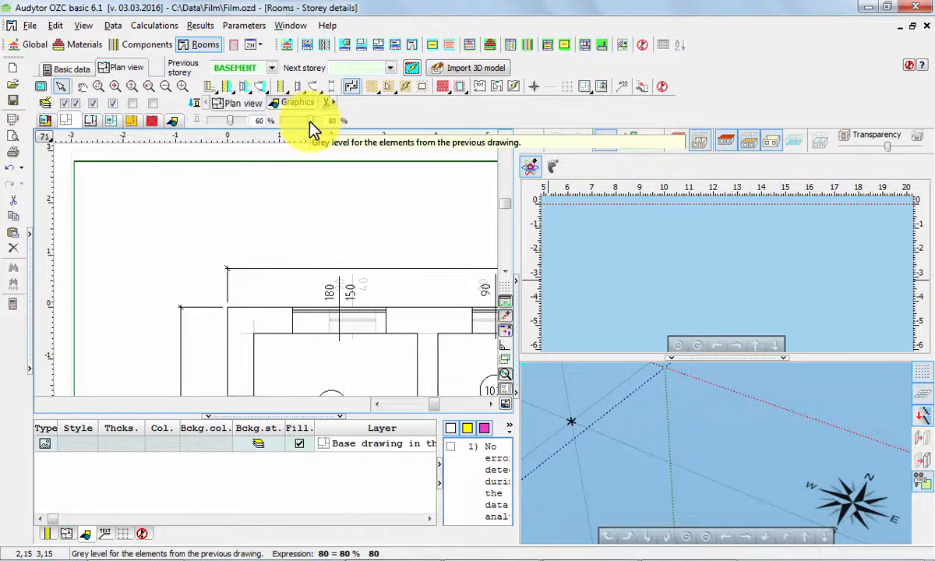
Set the grey level for the elements from the previous drawing to 100 %.
mouse_move(308, 122)
left_mouse_down()
mouse_move(296, 121)
mouse_move(309, 123)
left_mouse_up()
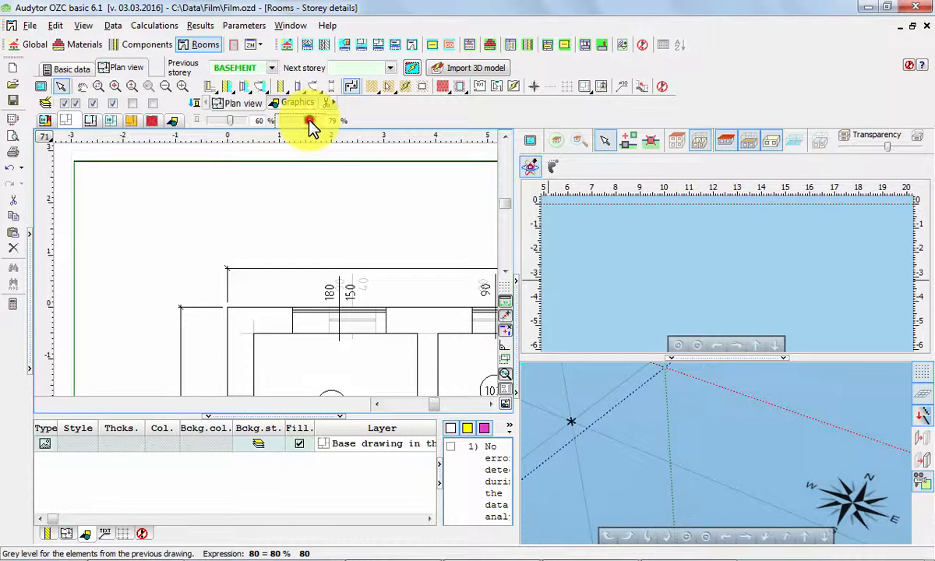
left_click_drag(309, 121, 315, 121)
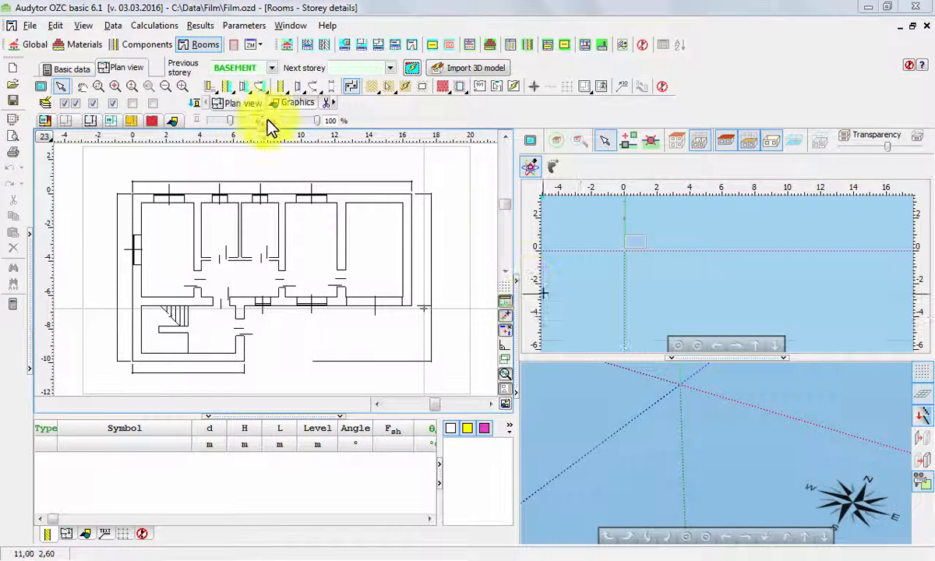
Draw a 16 m EW50 external wall along the plan's upper edge, starting at the upper-left corner.
left_click(225, 86)
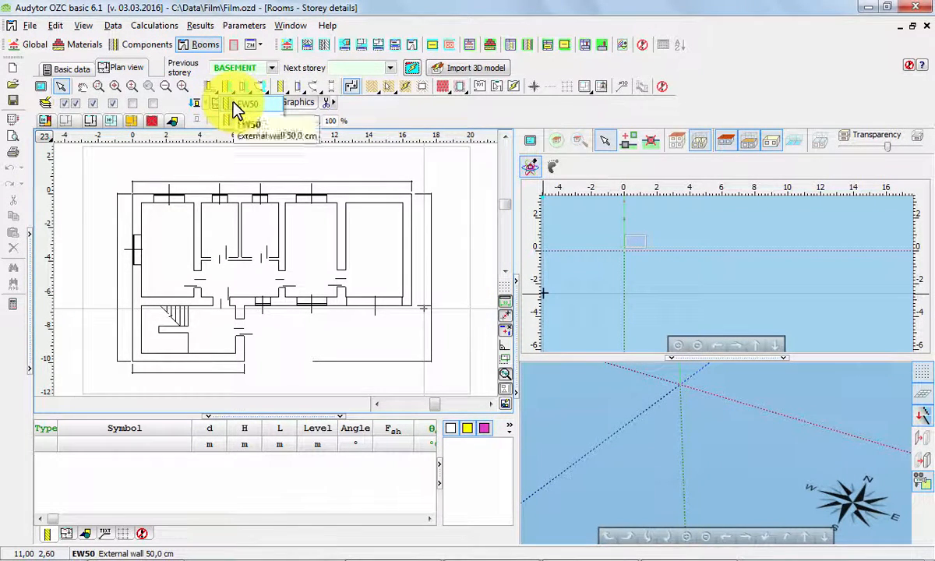
left_click(235, 105)
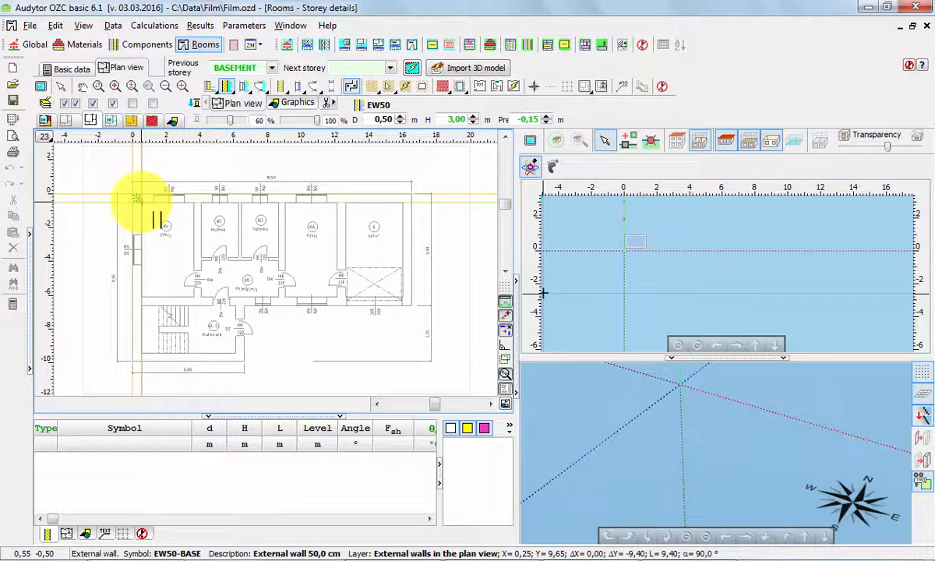
left_click(136, 198)
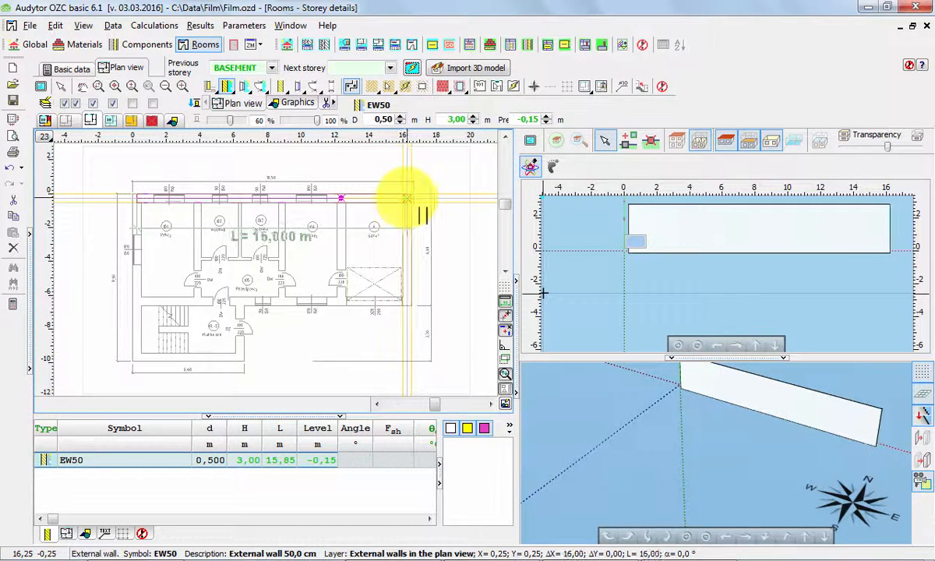
scroll(406, 198, "up", 5)
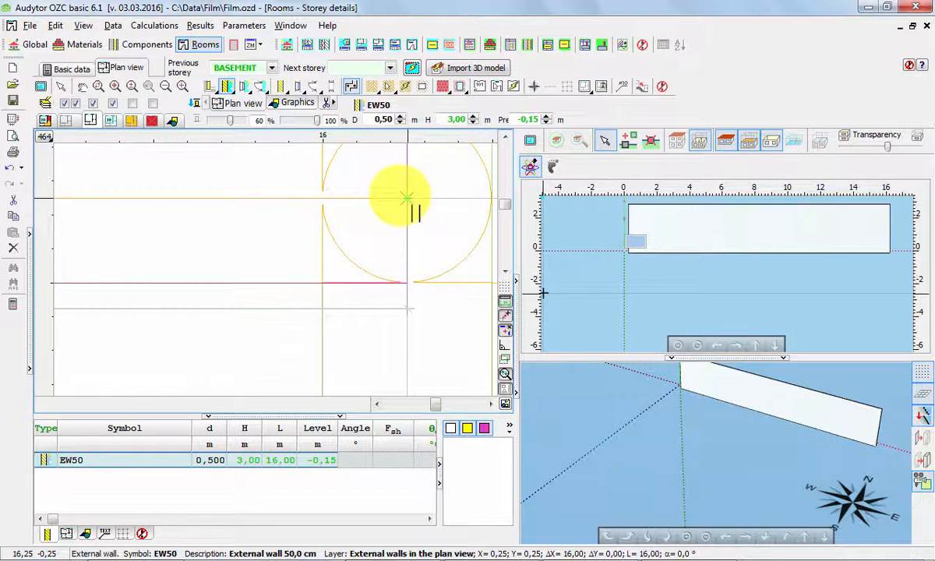
left_click(406, 199)
scroll(405, 199, "down", 5)
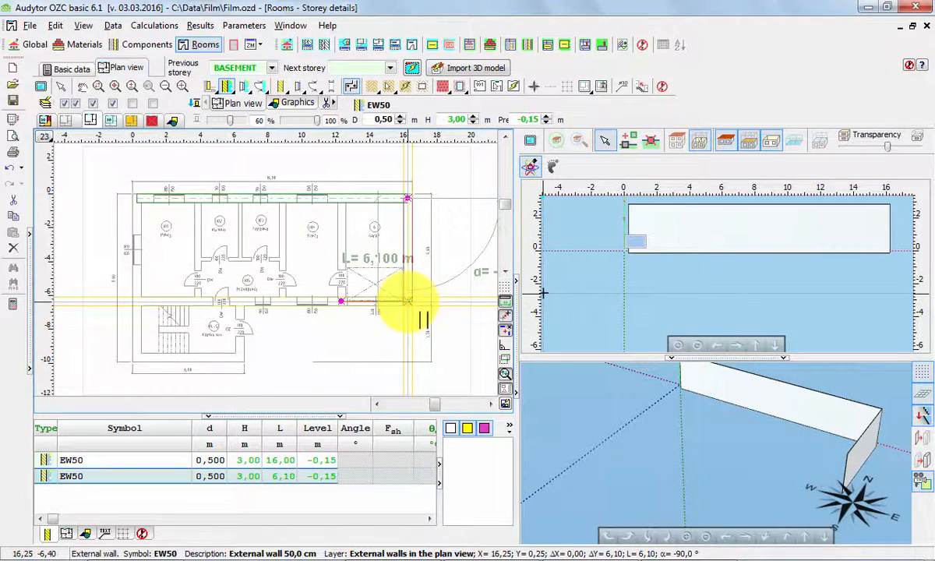
Continue the EW50 external walls around the building outline with segments of 6.1, 9.9, 3.3, 6.1 and 9.4 m back to the starting corner.
left_click(406, 300)
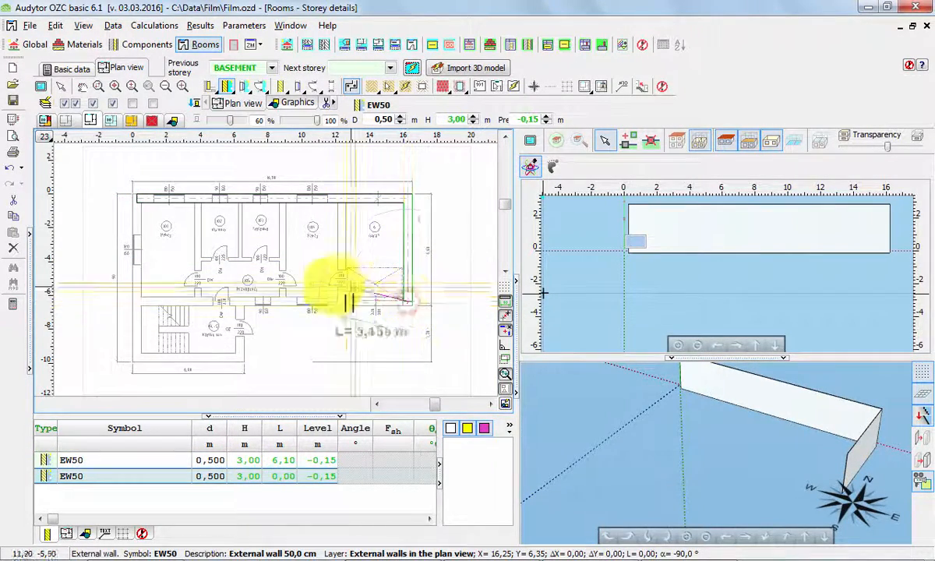
left_click(242, 300)
left_click(244, 356)
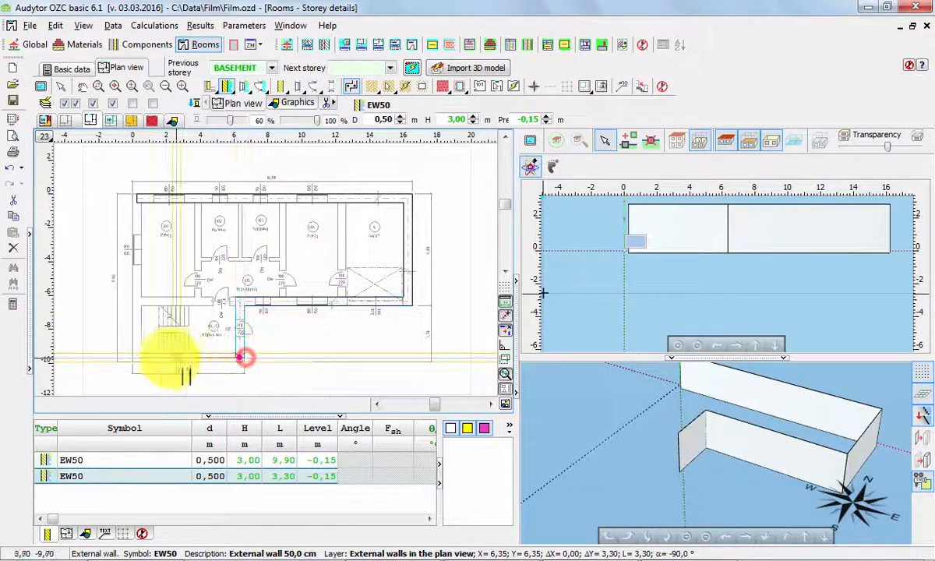
left_click(139, 357)
left_click(137, 198)
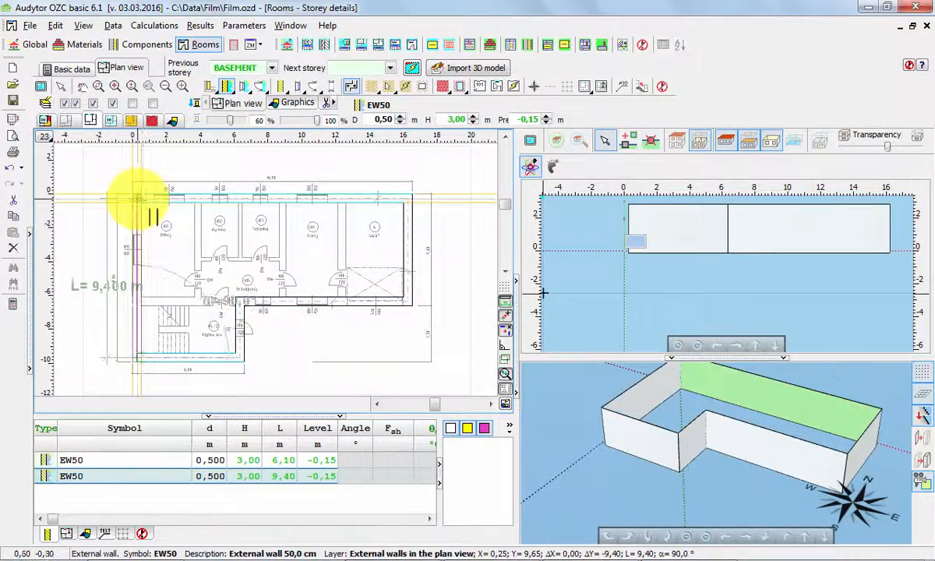
left_click(137, 199)
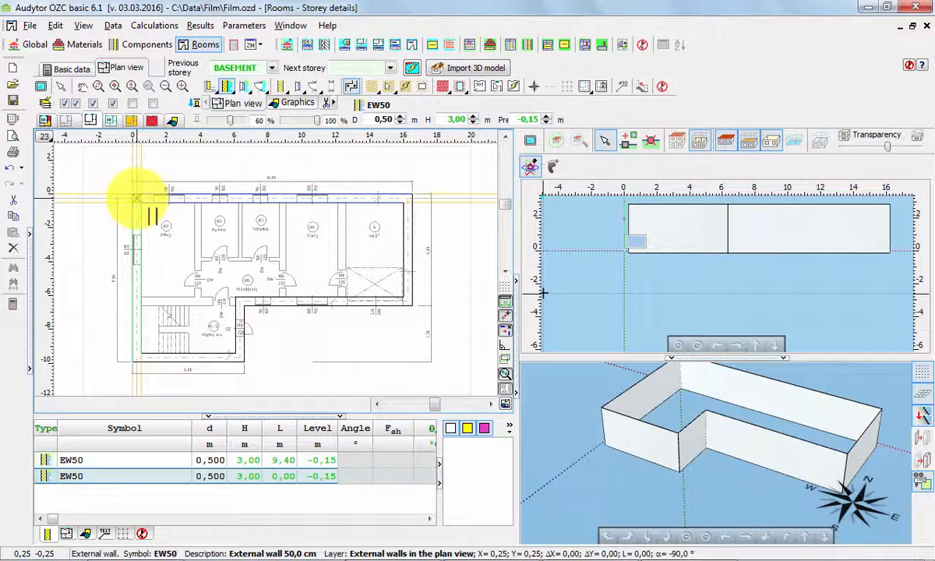
key("Escape")
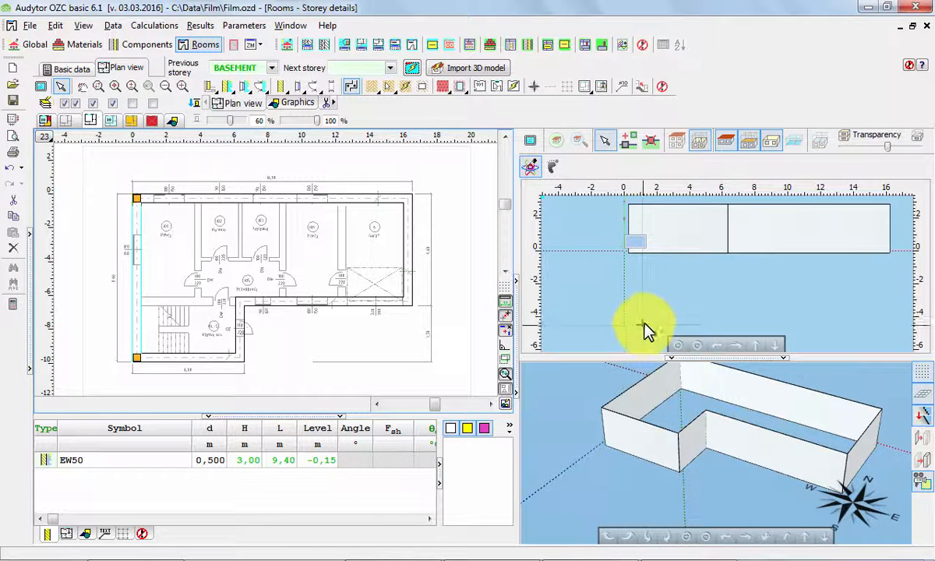
Show the whole building in the model views, including the basement beneath the ground floor.
left_click(682, 147)
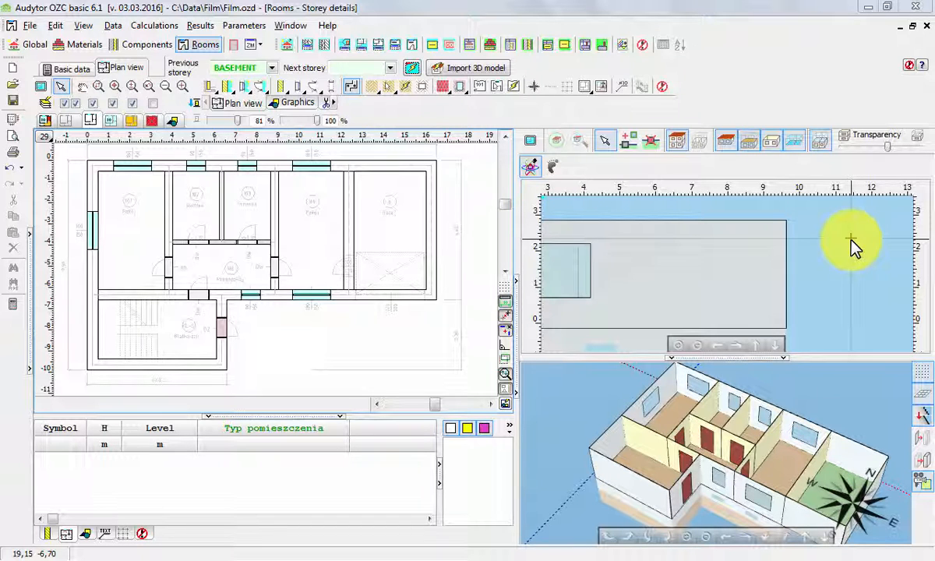
Set up automatic room zone placement with numbering starting at symbol 1 and the room type Room.
left_click(498, 88)
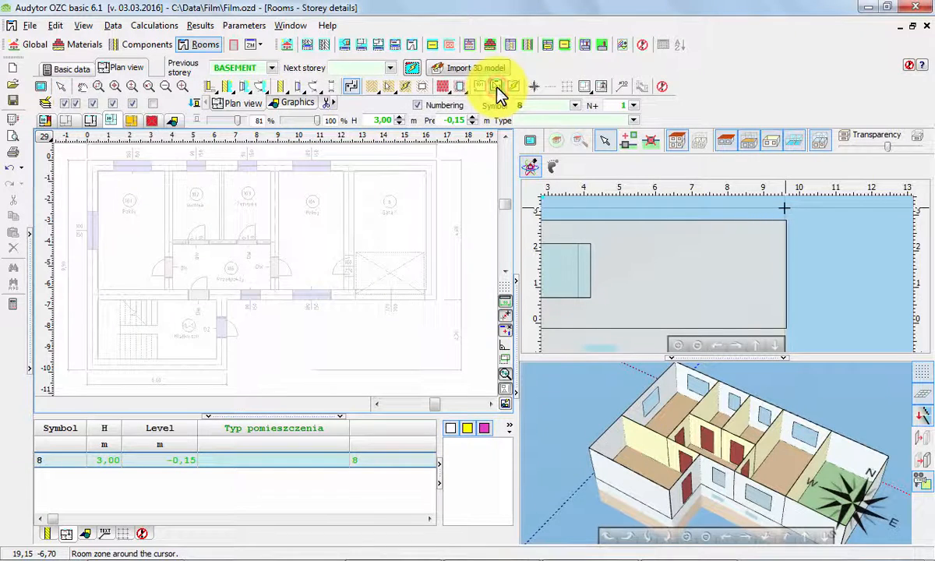
double_click(527, 105)
type("1")
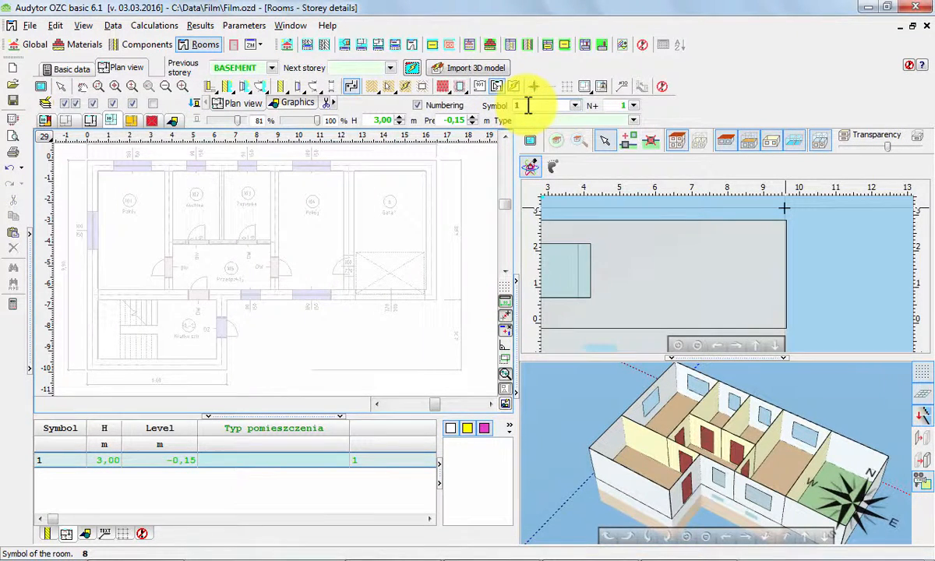
left_click(634, 121)
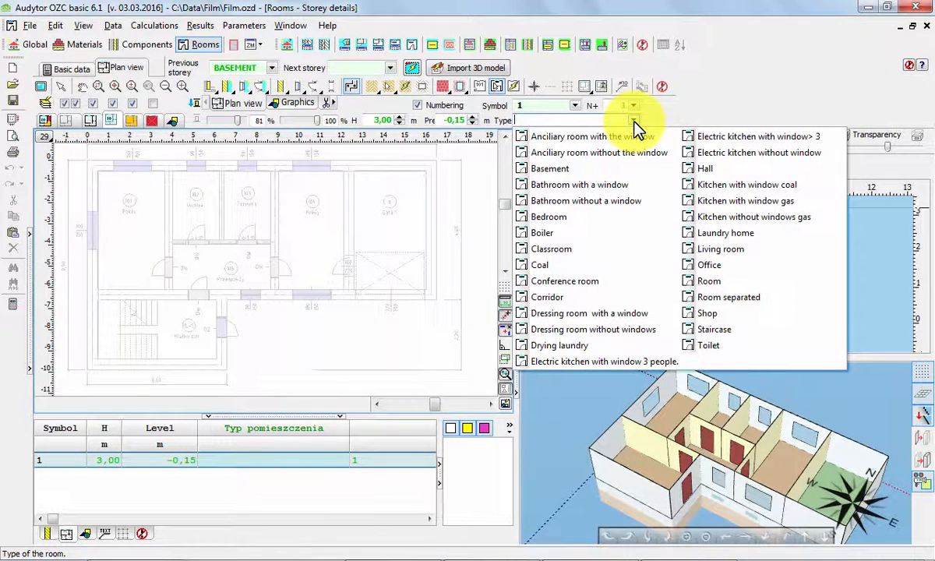
left_click(722, 282)
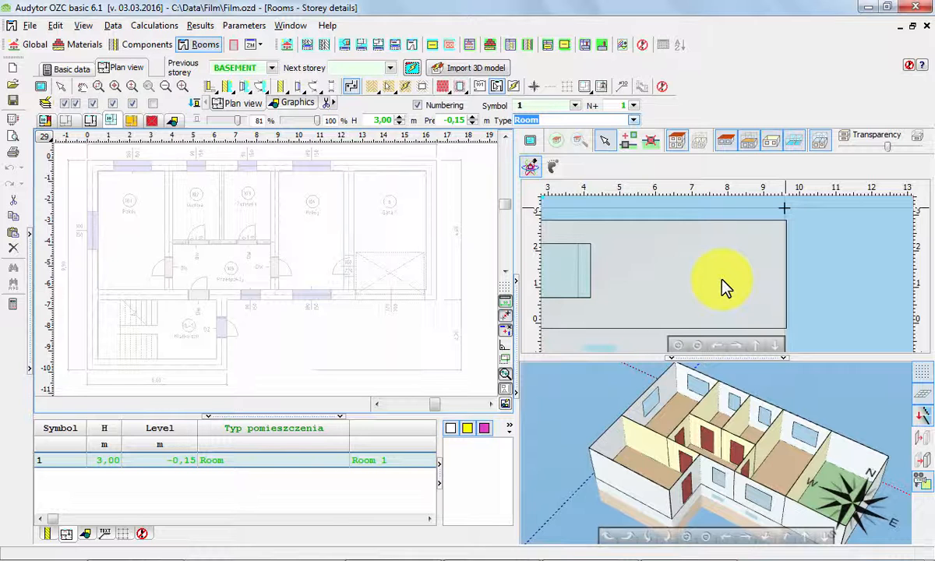
Place room zones in the five upper rooms, the central hall and the staircase, numbering the hall 5 and the garage 6.
left_click(121, 217)
left_click(197, 206)
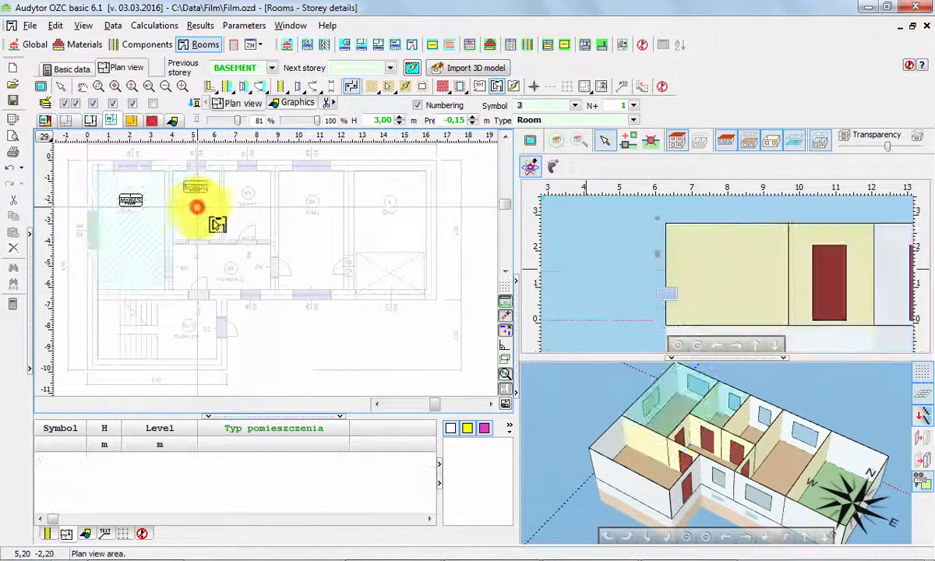
left_click(248, 204)
left_click(308, 212)
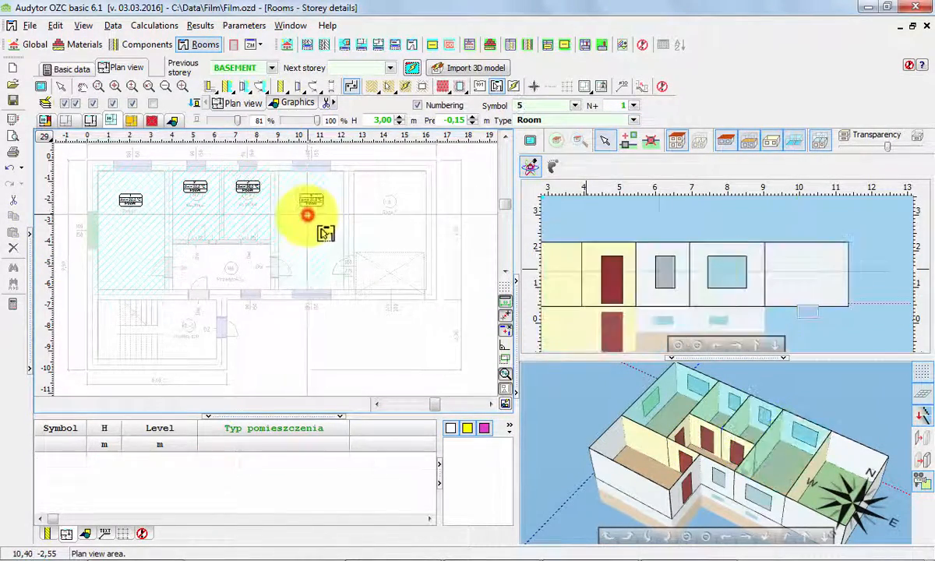
left_click(220, 259)
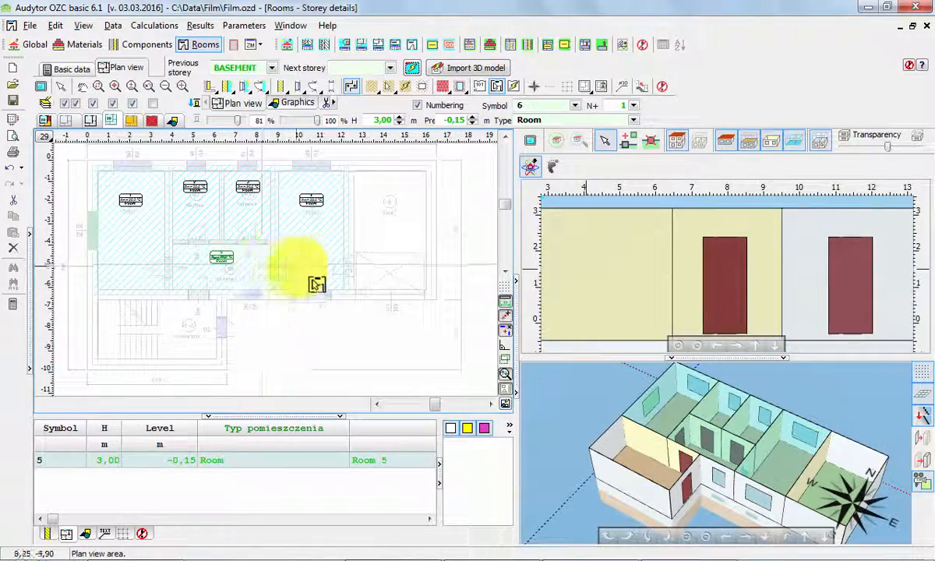
left_click(373, 236)
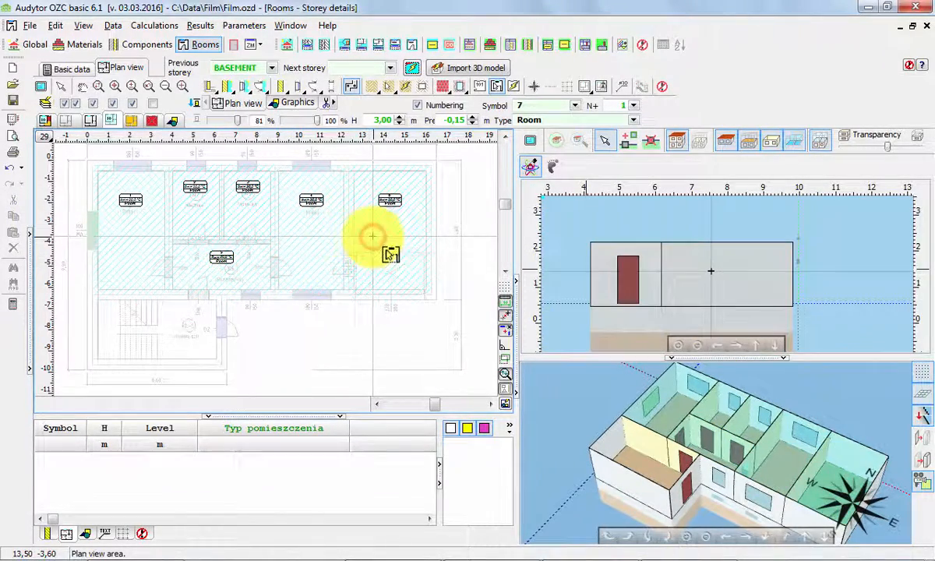
left_click(179, 319)
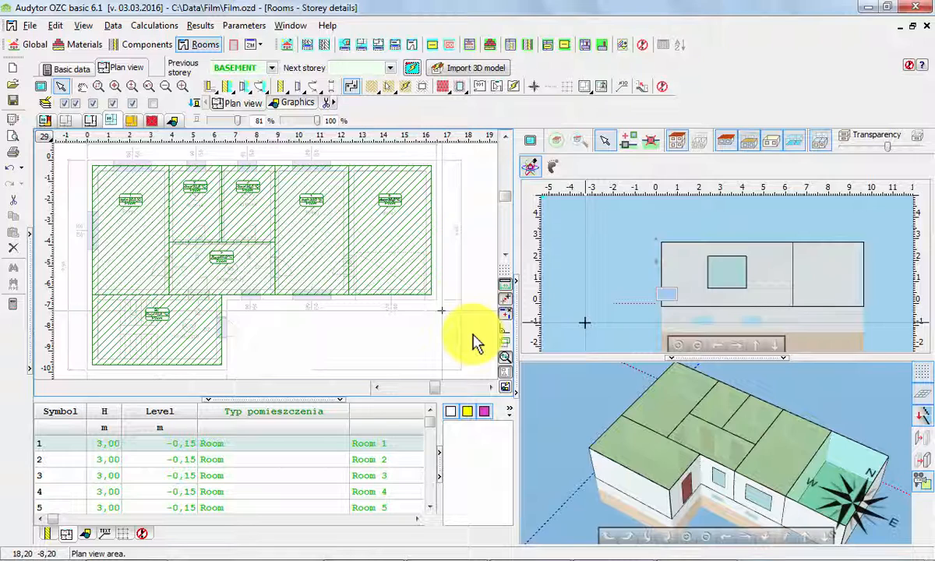
Step through the room table entries to check which area of the plan each room symbol belongs to.
left_click(57, 445)
key("Down")
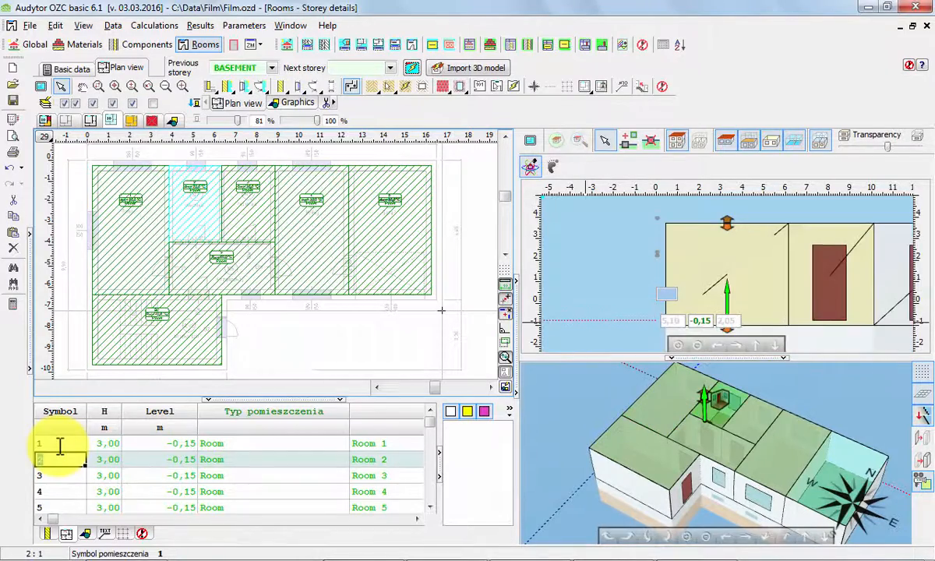
key("Down")
key("Down")
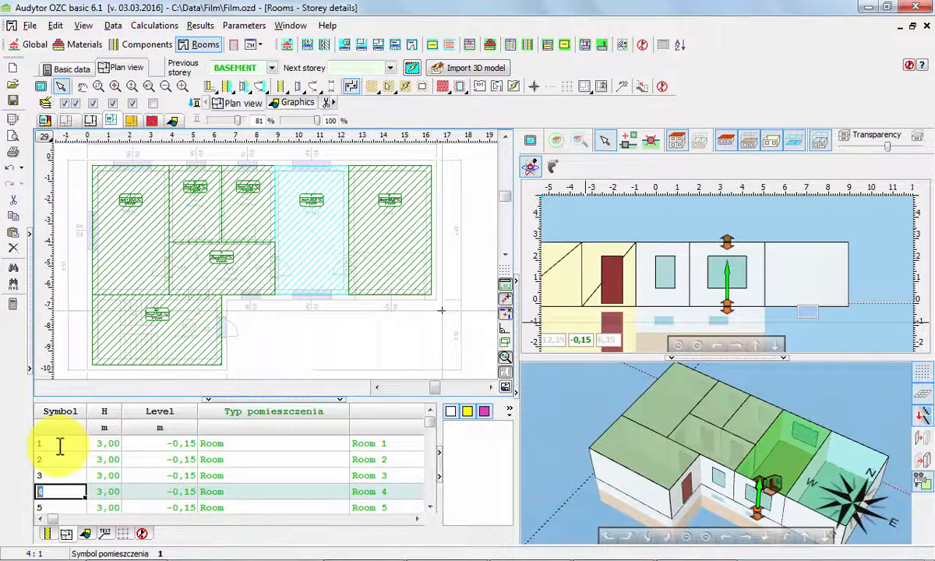
key("Down")
key("Down")
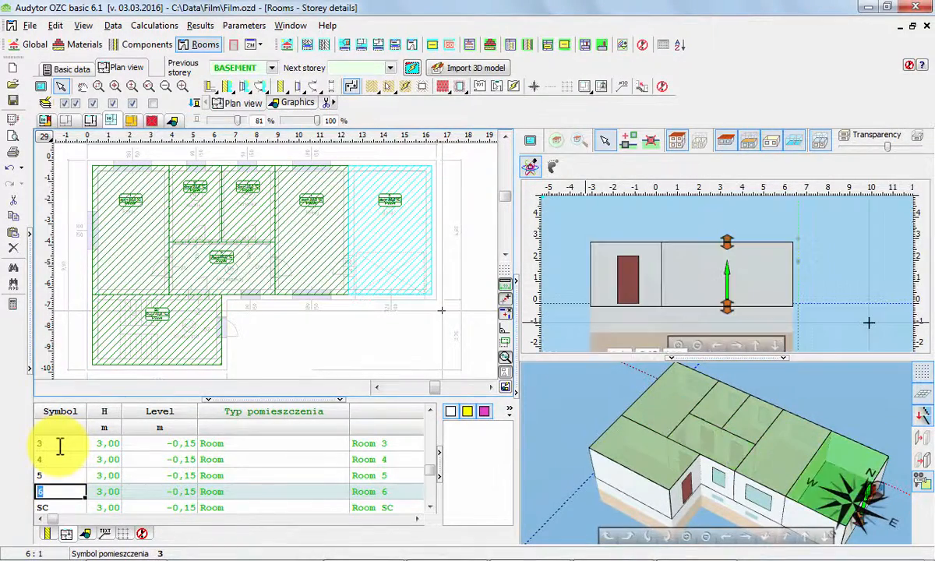
key("Up")
key("Up")
key("Up")
key("Up")
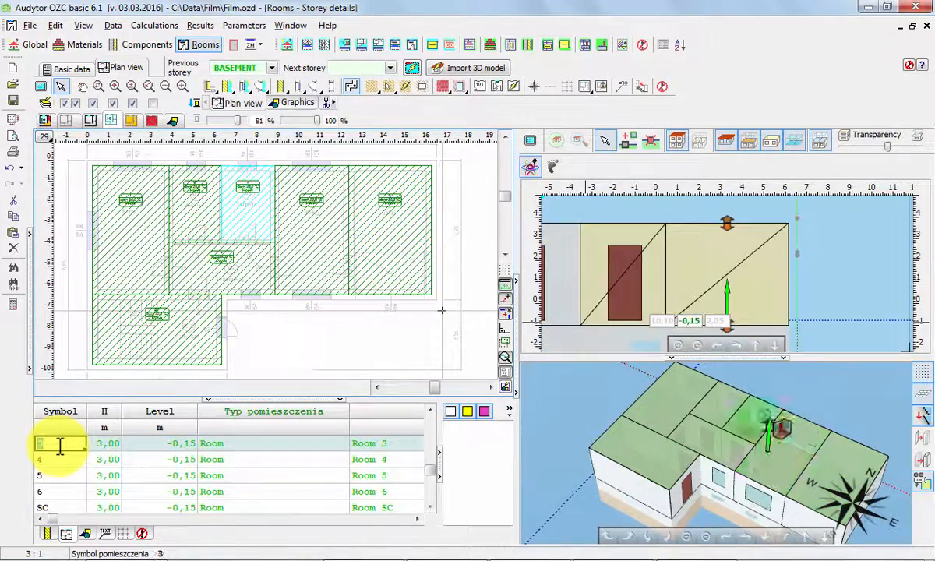
Set the type of room 2 to Electric kitchen with window 3 people.
key("Tab")
key("Tab")
key("Tab")
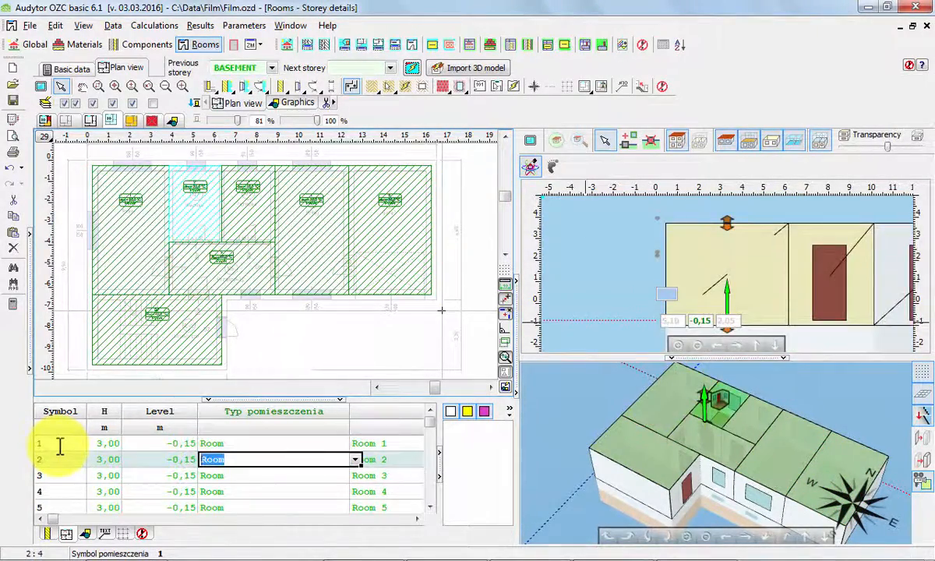
left_click(354, 460)
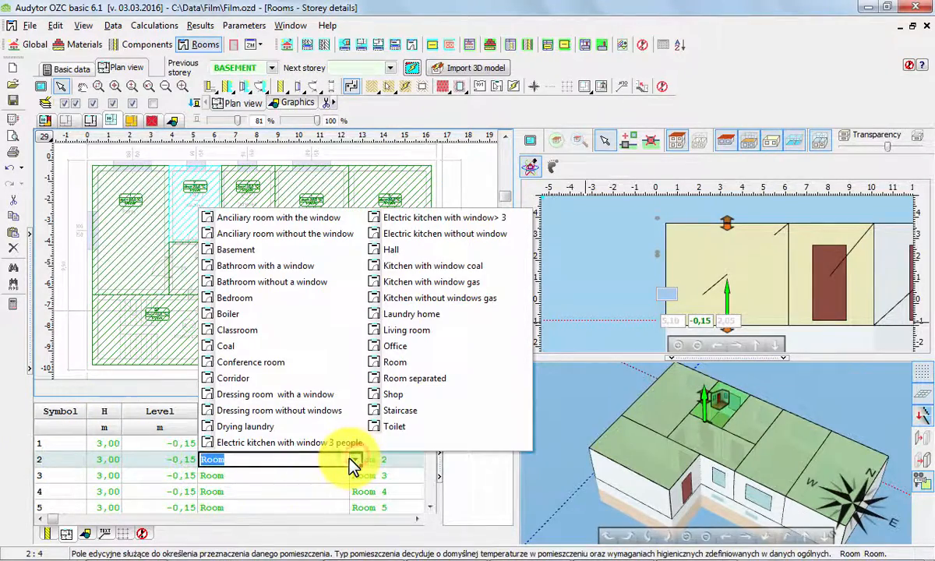
left_click(336, 443)
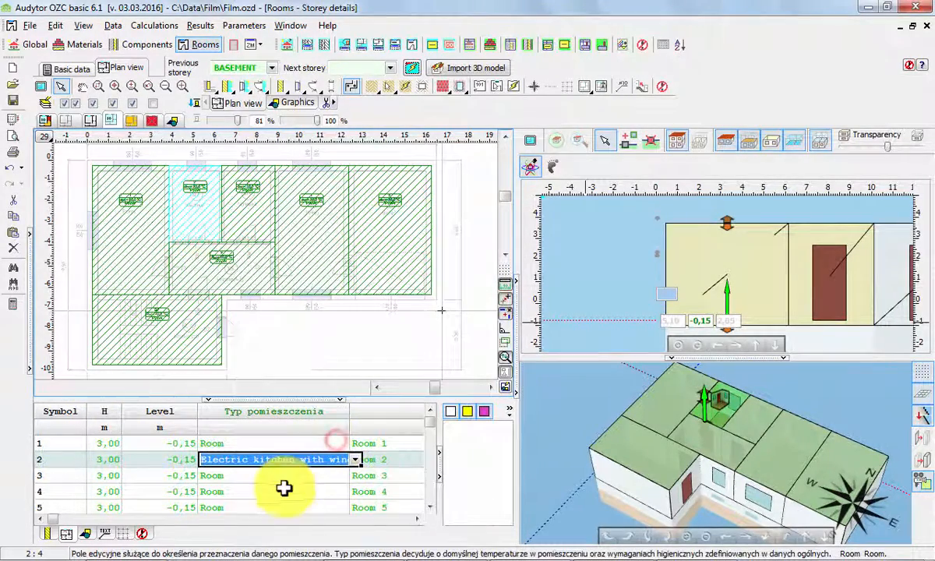
Set the type of room 3 to Bathroom with a window and the type of room 5 to Hall.
left_click(278, 475)
left_click(354, 476)
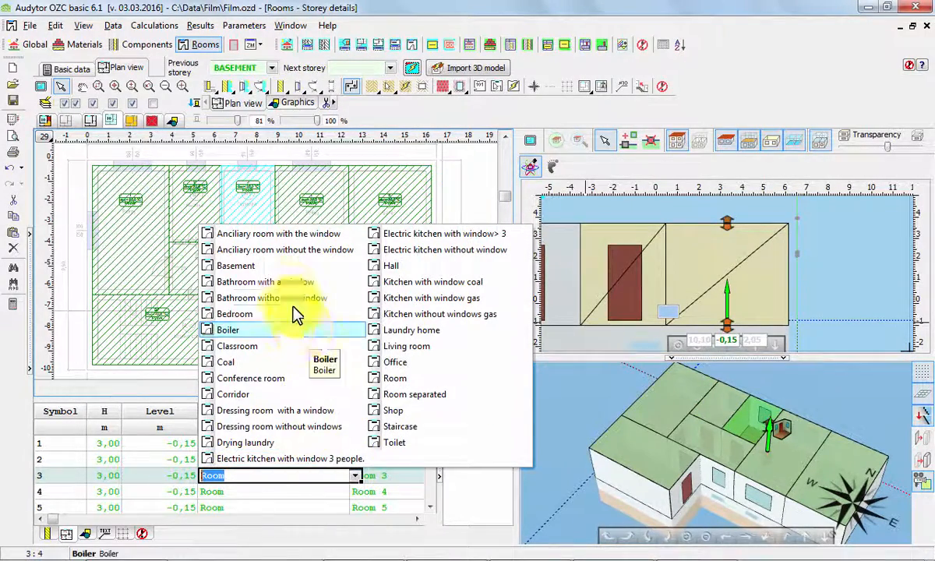
left_click(288, 285)
left_click(270, 491)
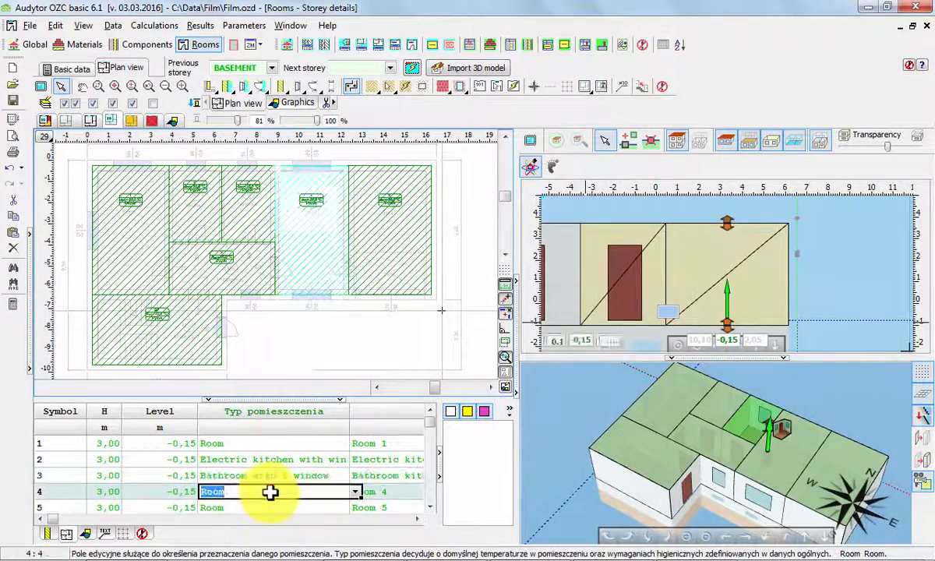
key("Down")
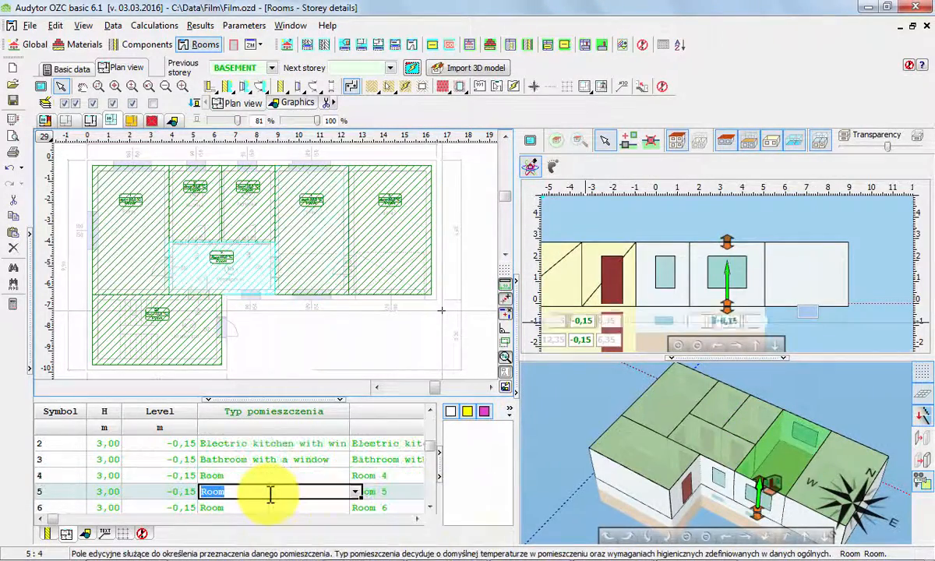
left_click(356, 492)
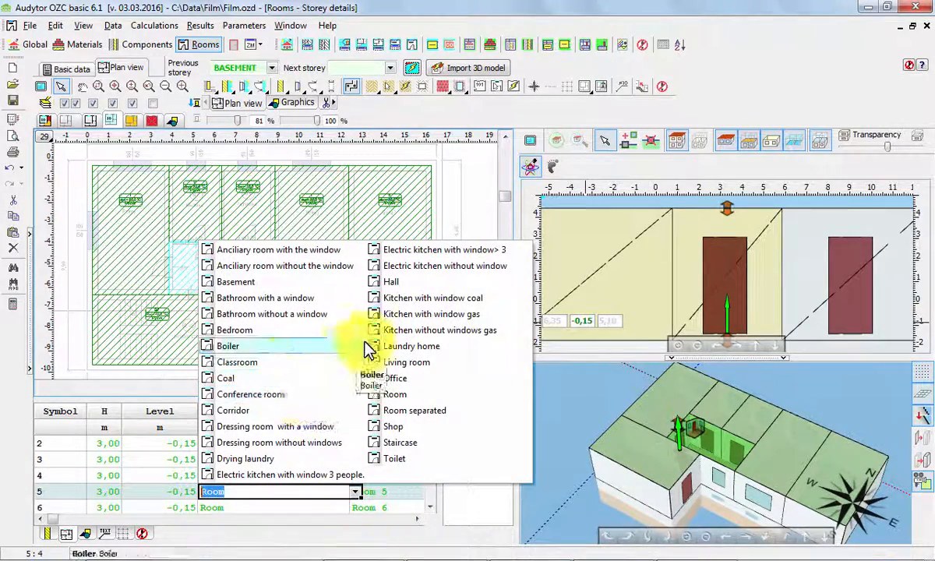
left_click(382, 282)
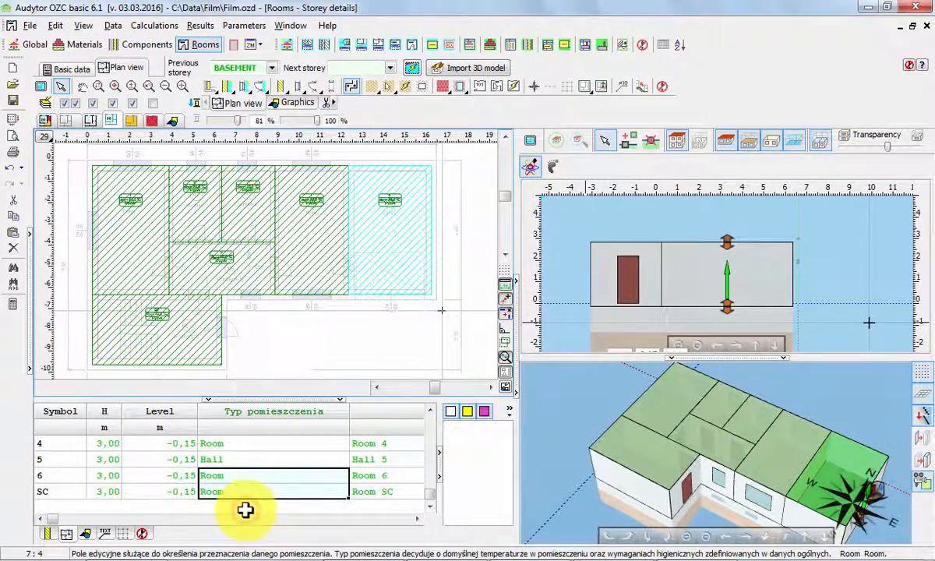
Set the type of room 6 to Anciliary room without the window and its internal temperature to 16 °C.
left_click(296, 476)
left_click(356, 476)
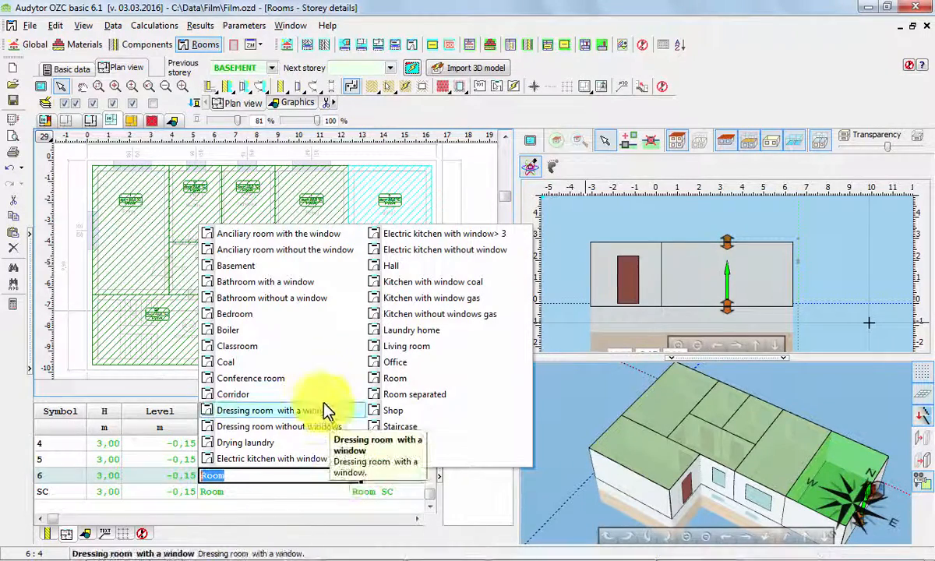
left_click(241, 250)
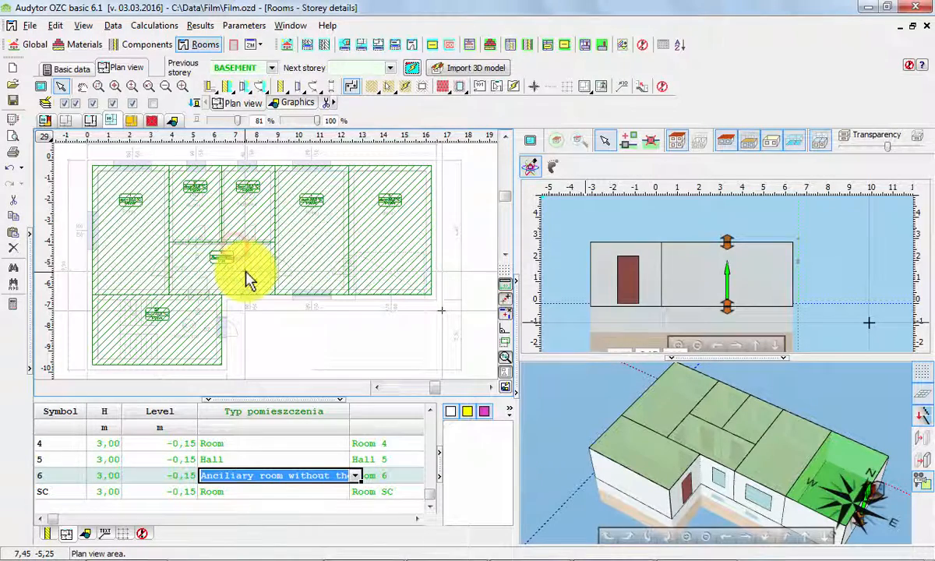
key("Tab")
key("Tab")
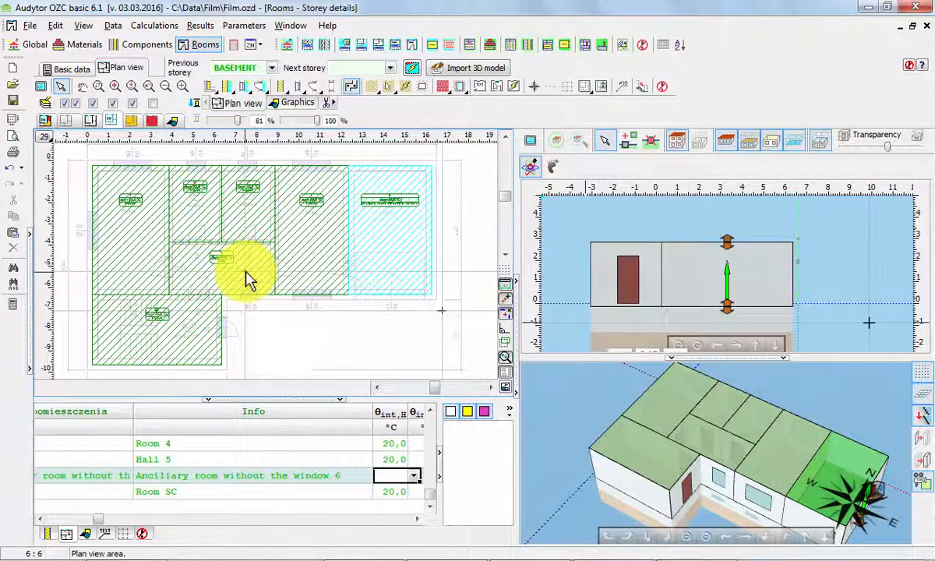
type("16")
key("Return")
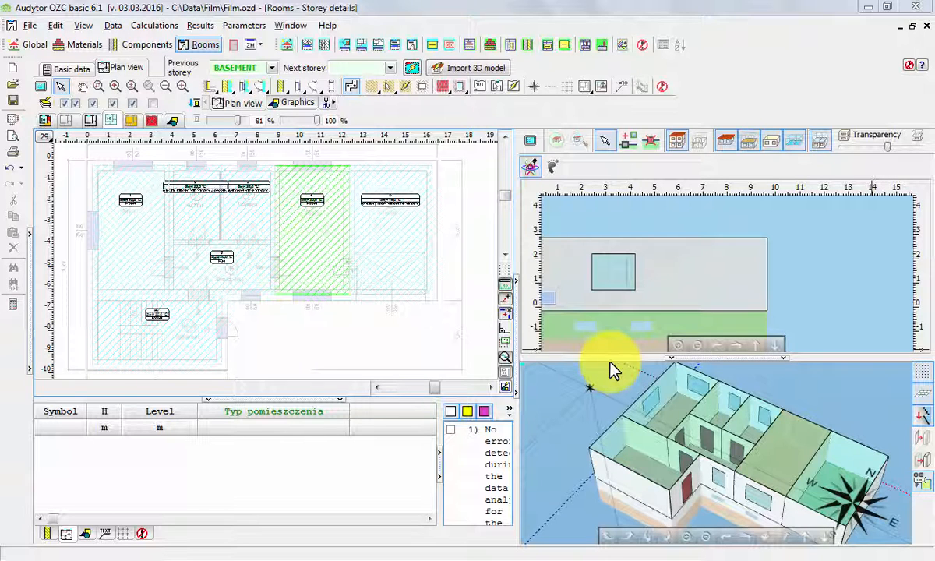
Import the 3D model into the room data and show the tree of storeys and rooms.
left_click(476, 69)
left_click(324, 346)
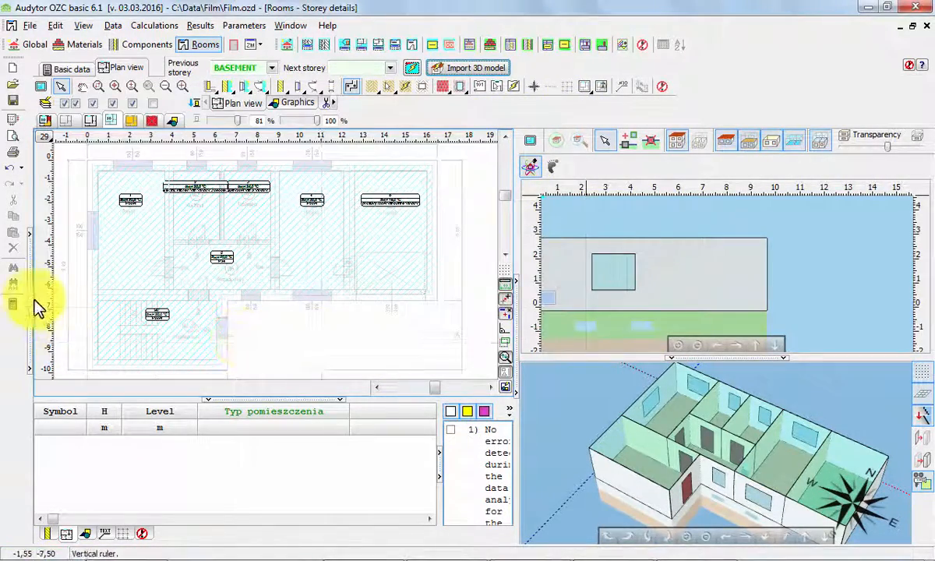
left_click(31, 297)
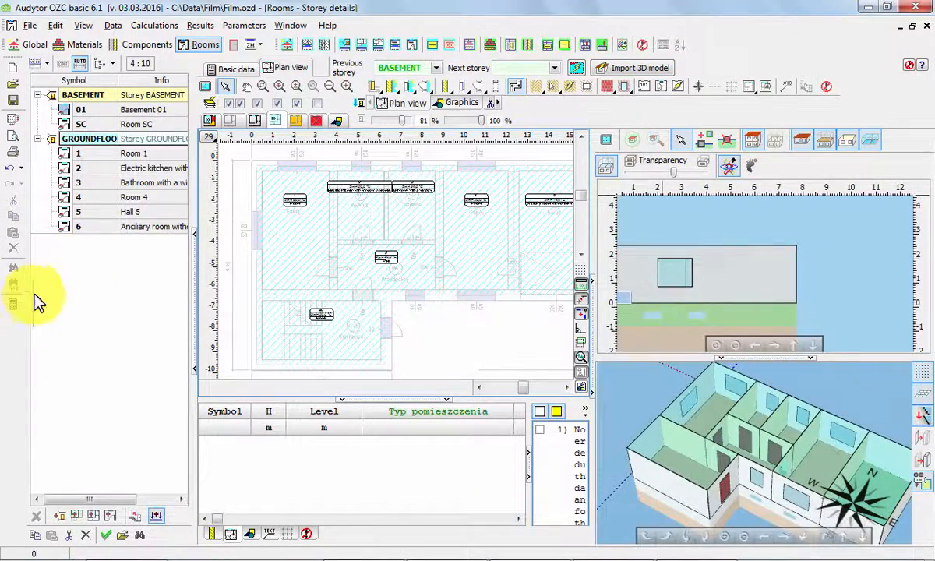
Review the partitions, heat load results and 3D shape of ground floor rooms 1 to 6 and staircase room SC.
left_click(97, 160)
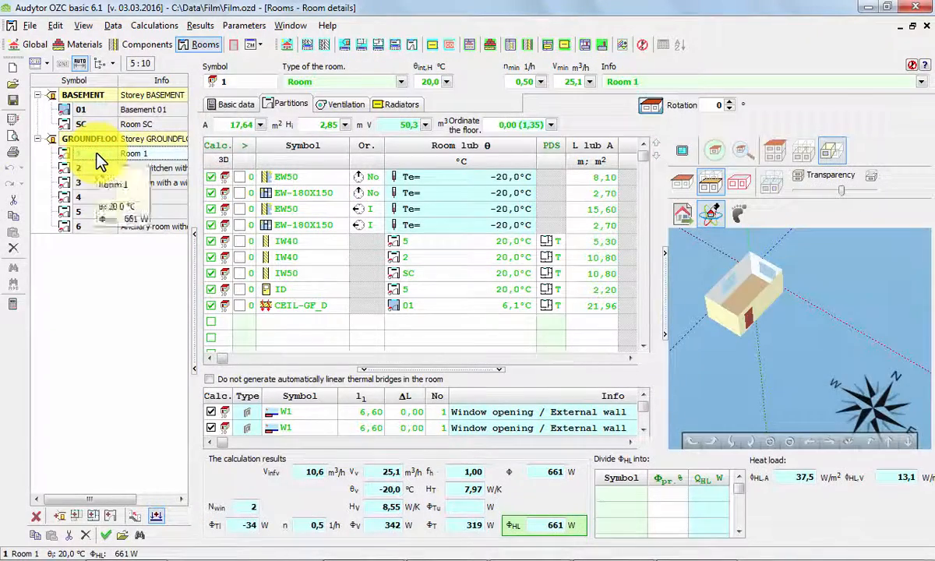
left_click(99, 165)
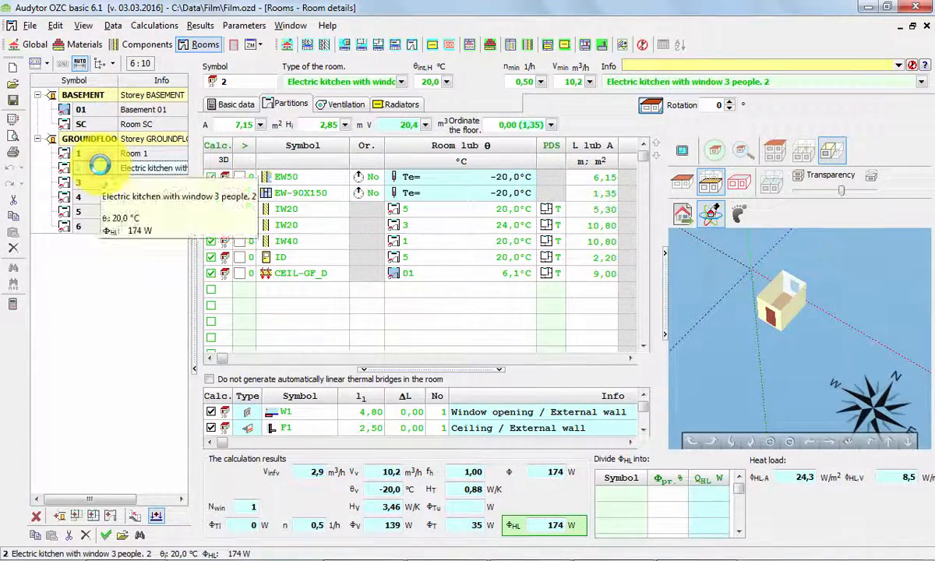
key("Down")
key("Down")
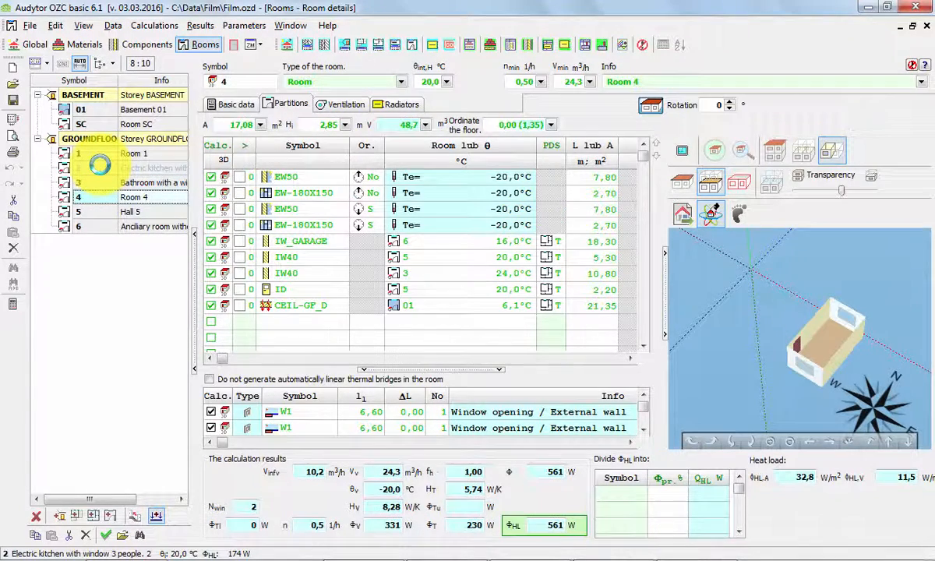
key("Down")
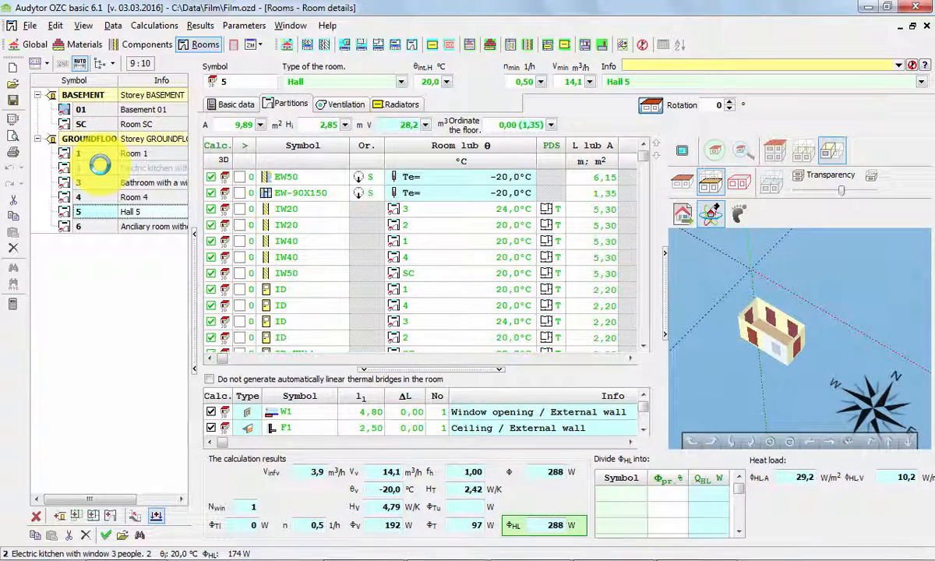
key("Down")
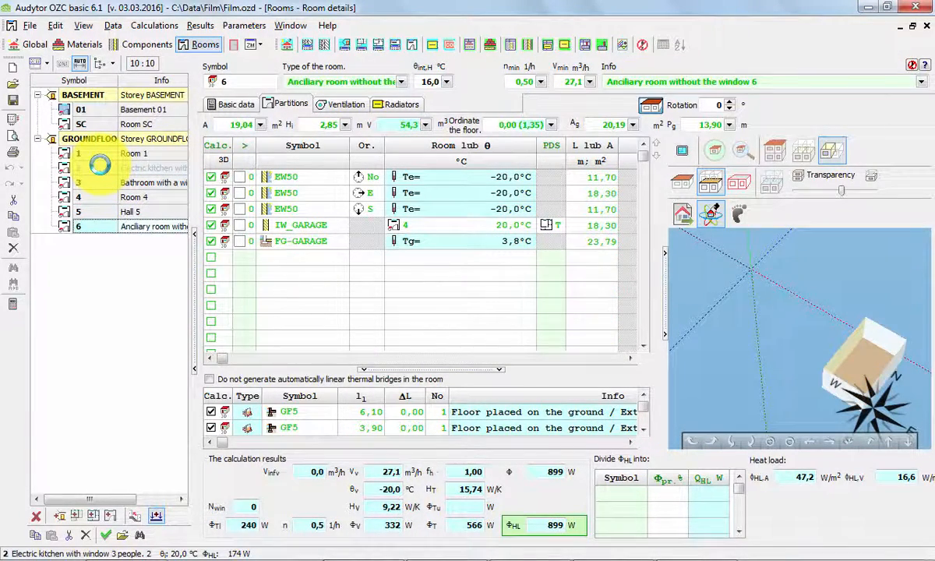
left_click(97, 123)
left_click_drag(719, 394, 839, 293)
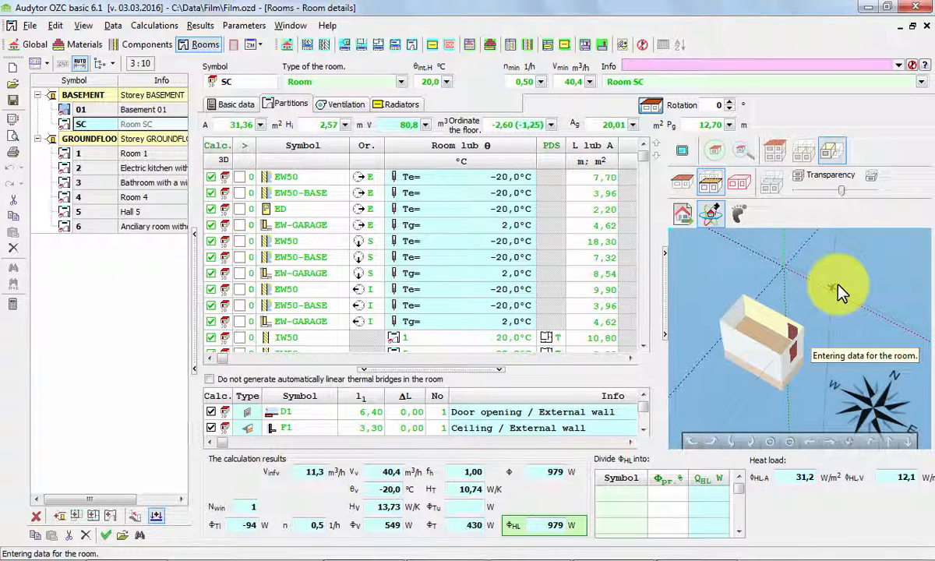